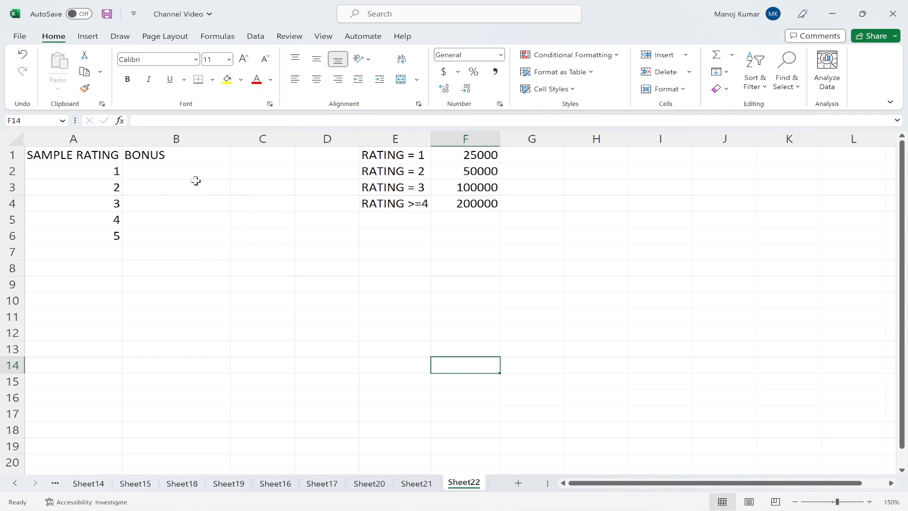
- Examine the sample ratings in column A and the cells under the BONUS heading in column B
left_click(97, 173)
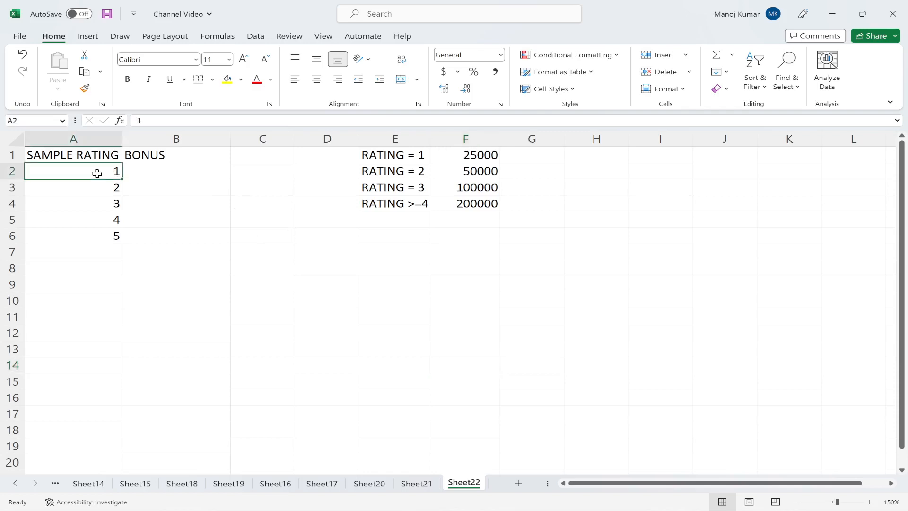
key("Down")
key("Down")
key("Down")
key("Down")
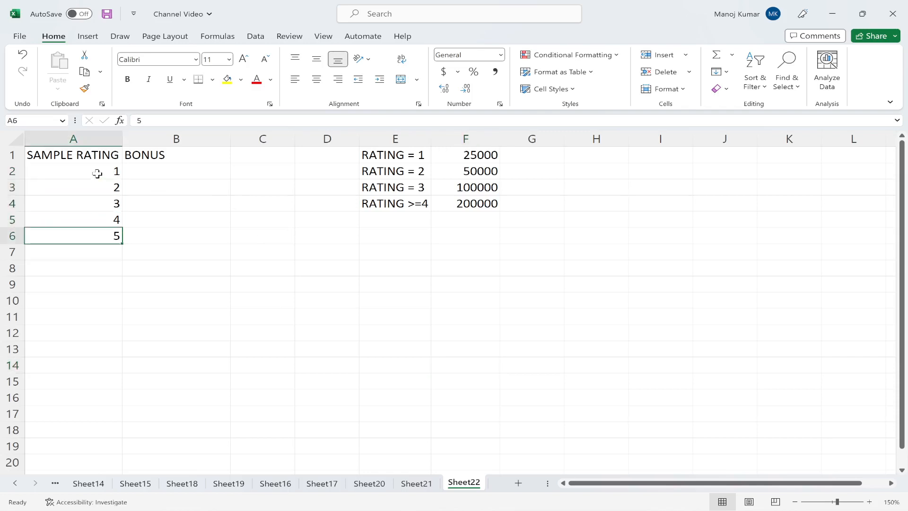
key("Up")
key("Up")
key("Up")
key("Up")
key("Up")
key("Right")
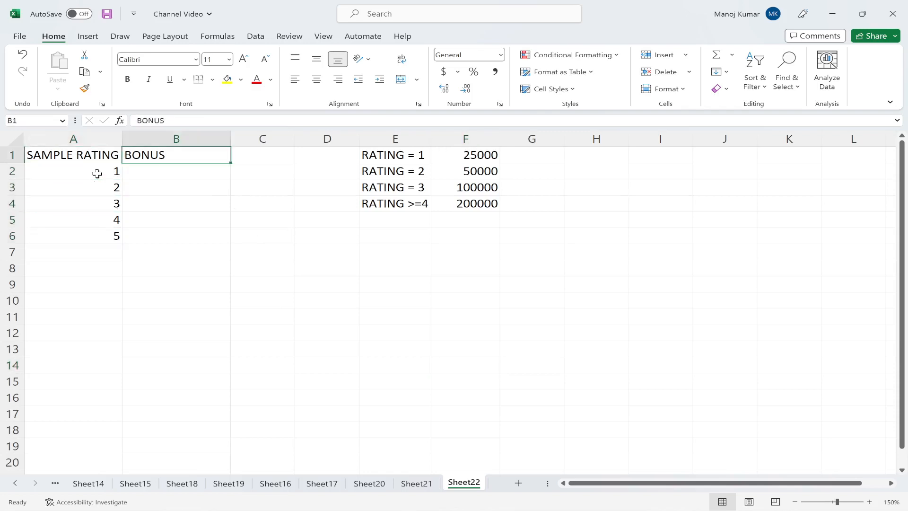
key("Down")
key("Down")
key("Down")
key("Down")
key("Down")
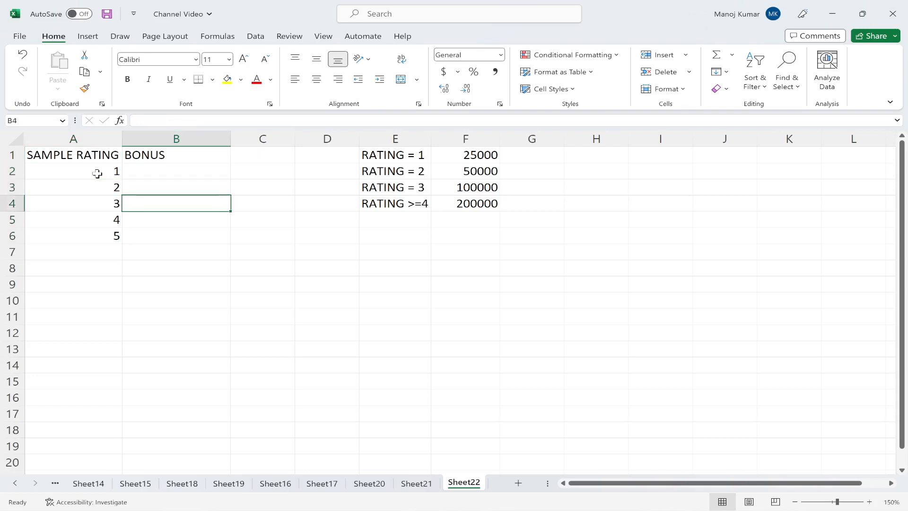
key("Up")
key("Up")
key("Up")
key("Up")
key("Up")
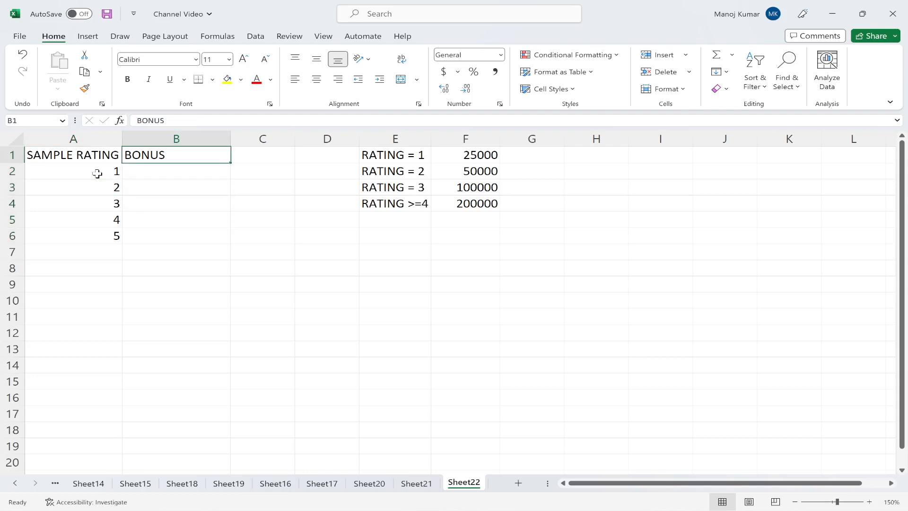
- Examine the rating criteria in column E and their matching bonus amounts in column F
key("Right")
key("Right")
key("Right")
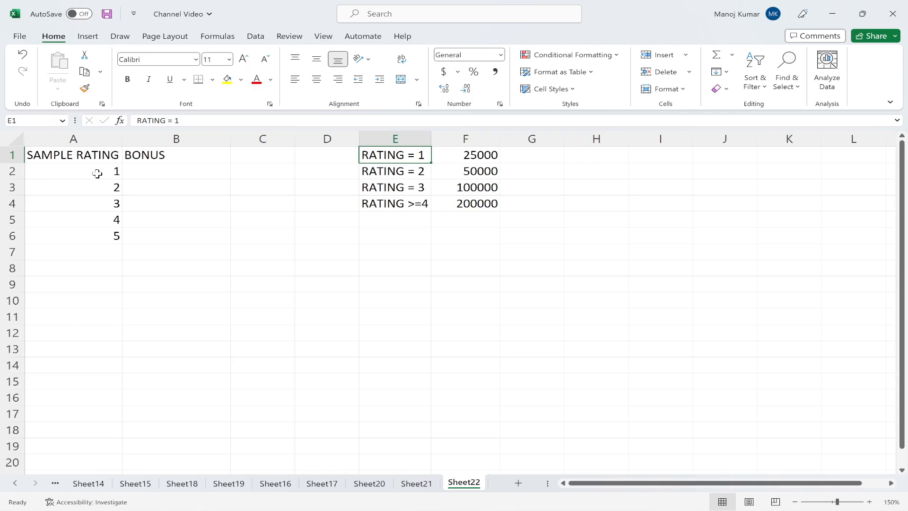
key("Right")
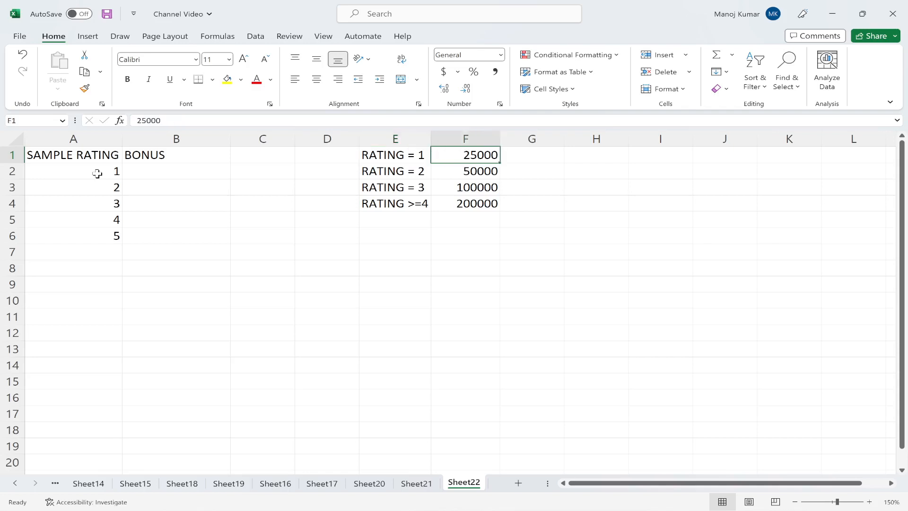
key("Down")
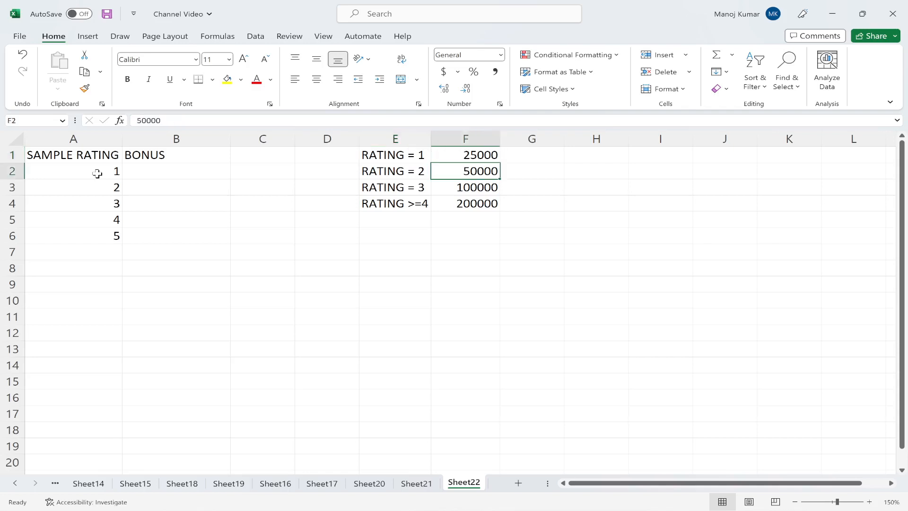
key("Down")
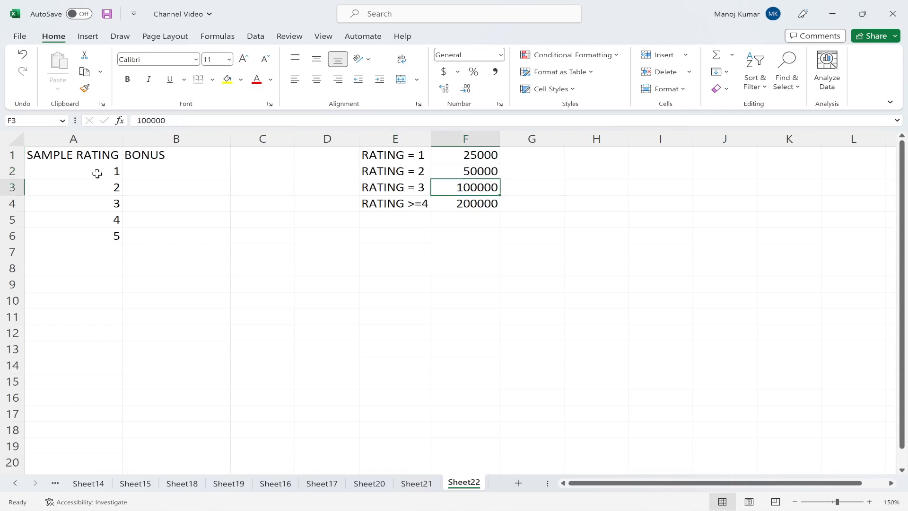
key("Down")
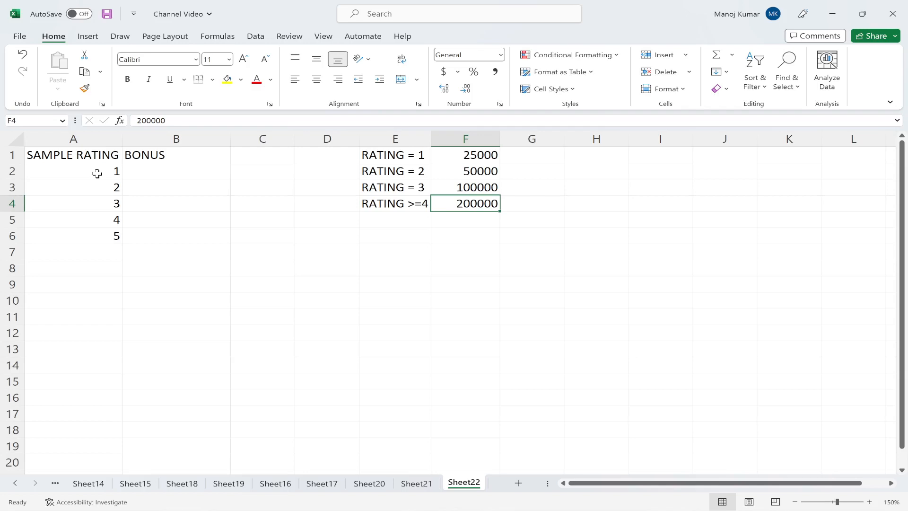
key("Left")
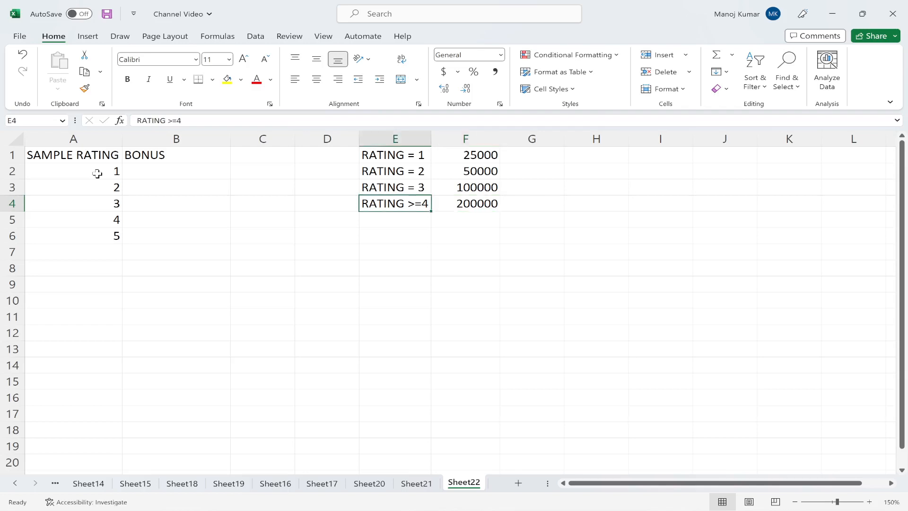
key("Right")
key("Up")
key("Up")
key("Up")
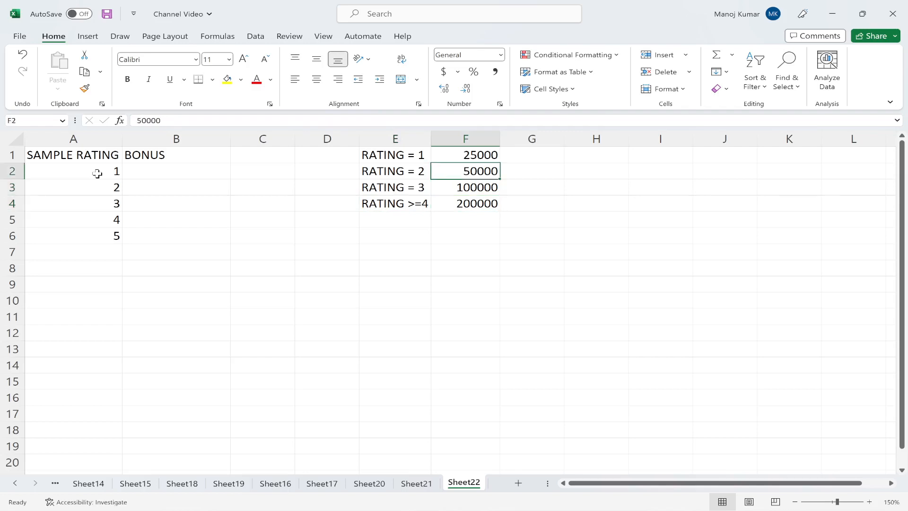
key("Left")
key("Left")
key("Left")
key("Left")
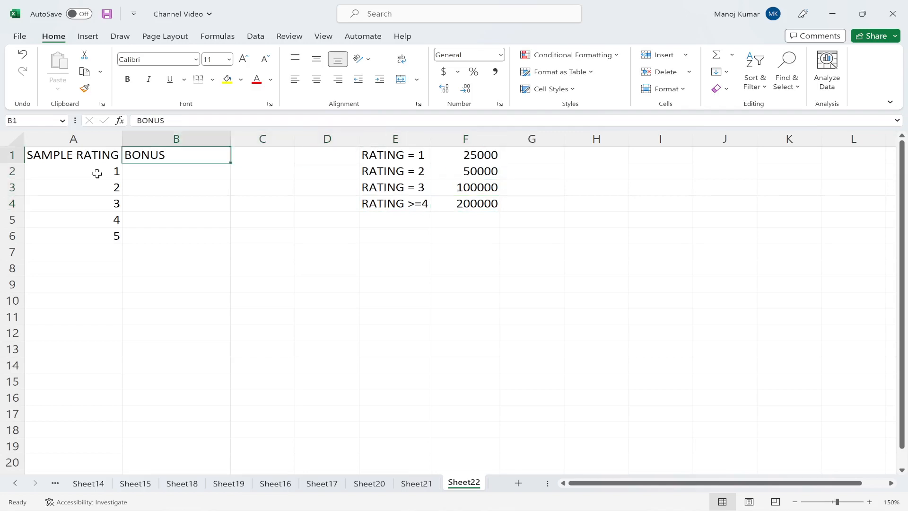
- Start an IF formula in cell B2 that tests whether A2=1 and returns F1 if true
key("Down")
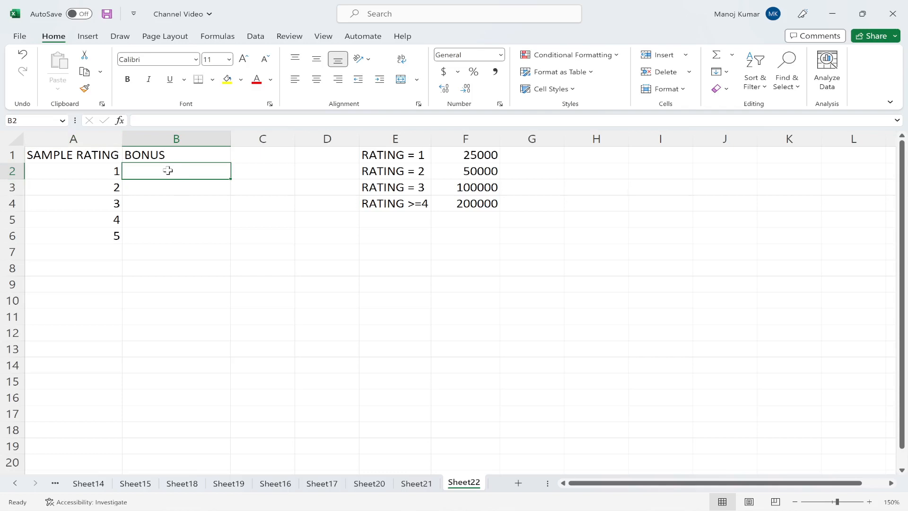
type("=IF")
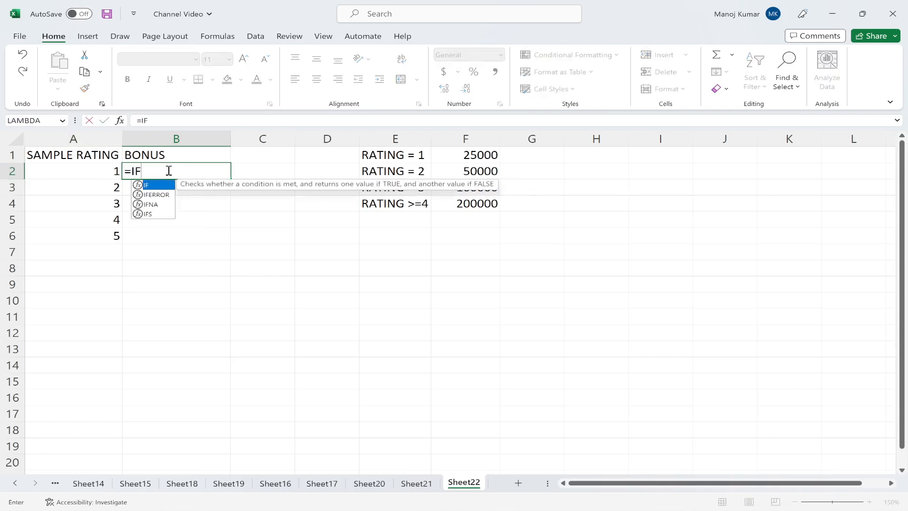
type("(")
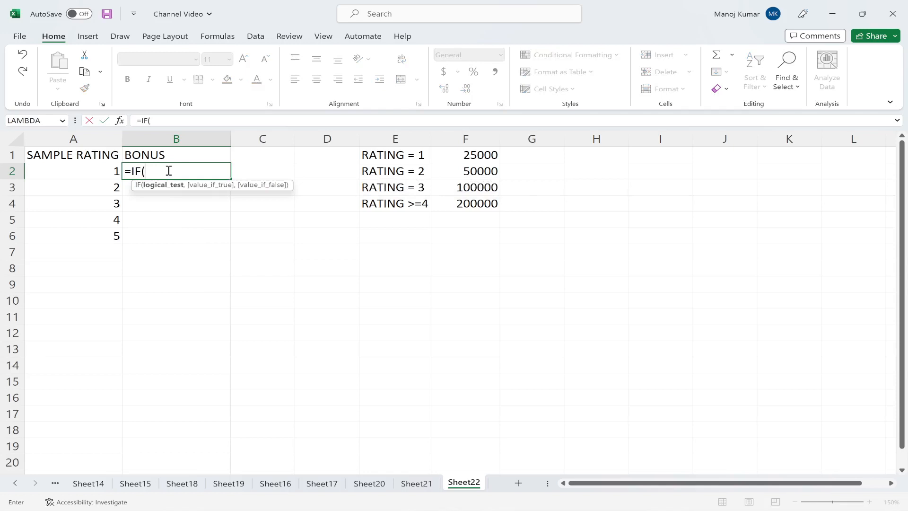
left_click(93, 176)
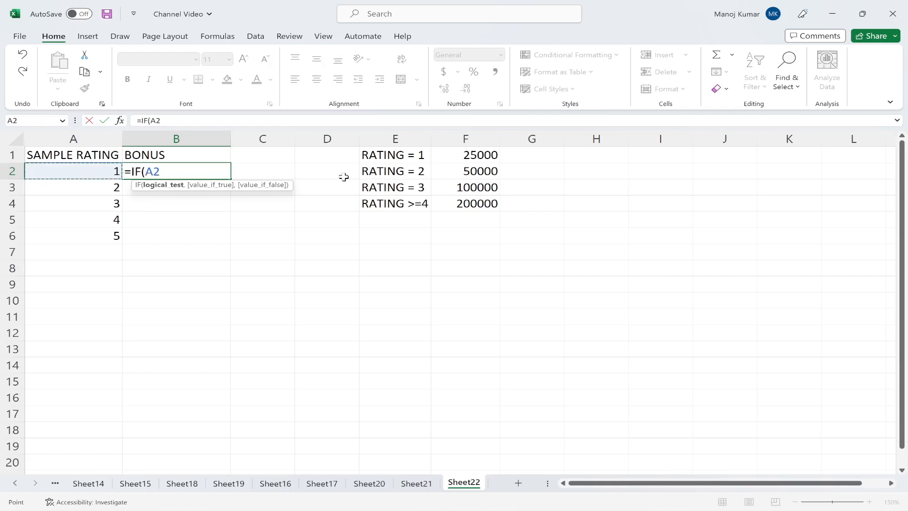
type("=1")
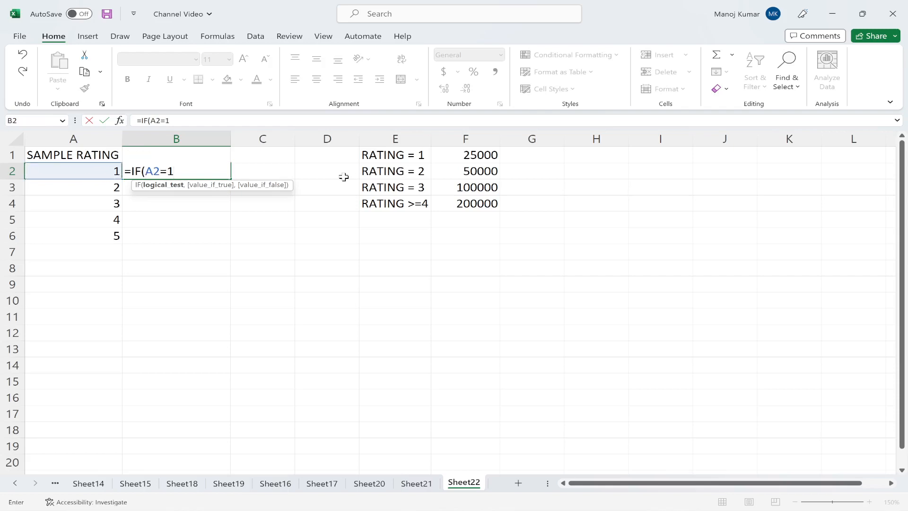
type(",")
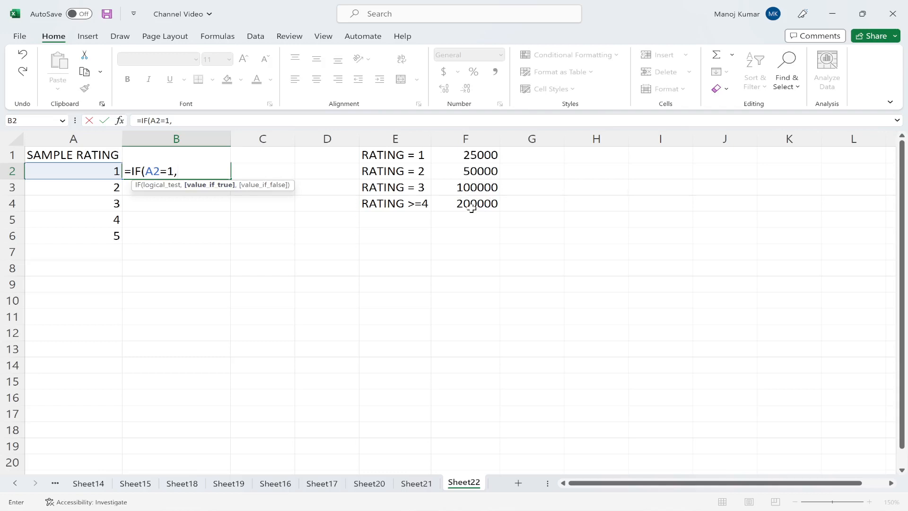
left_click(475, 159)
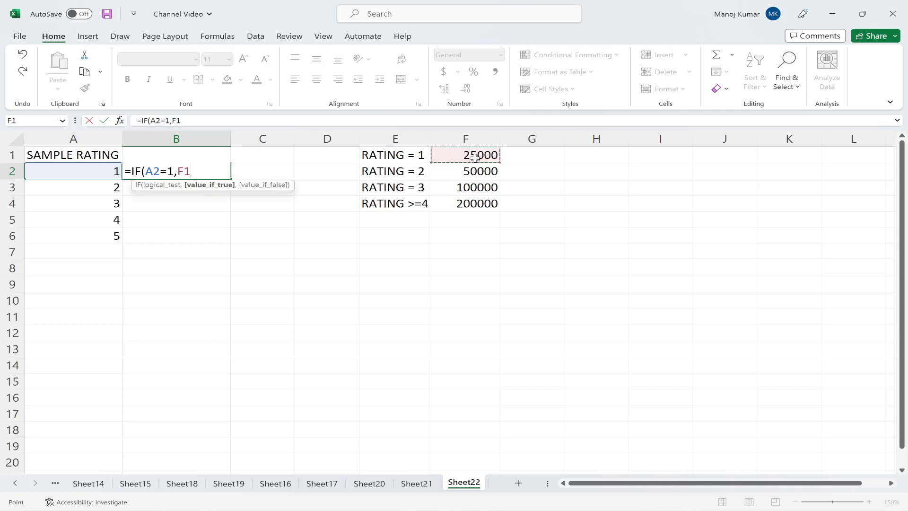
- Nest a second IF as the false value in B2's formula, testing A2=2 and returning F2 if true
type(",")
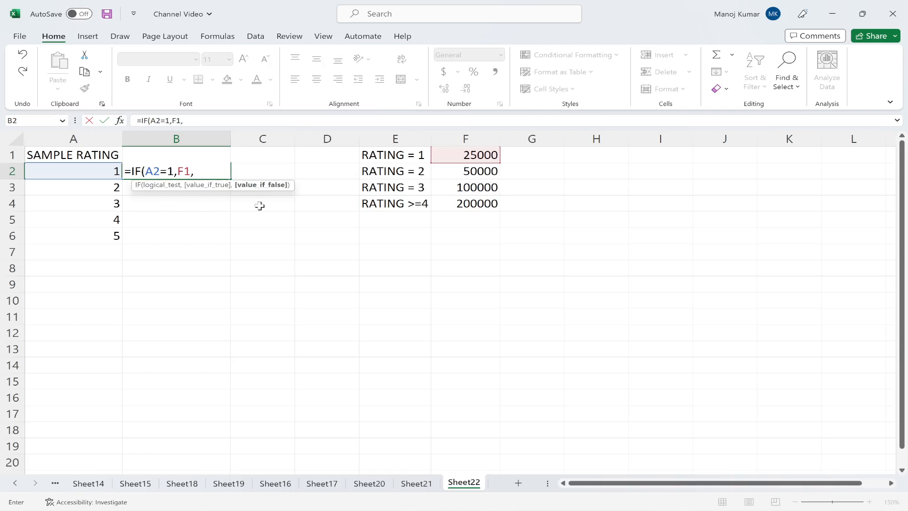
type("IF")
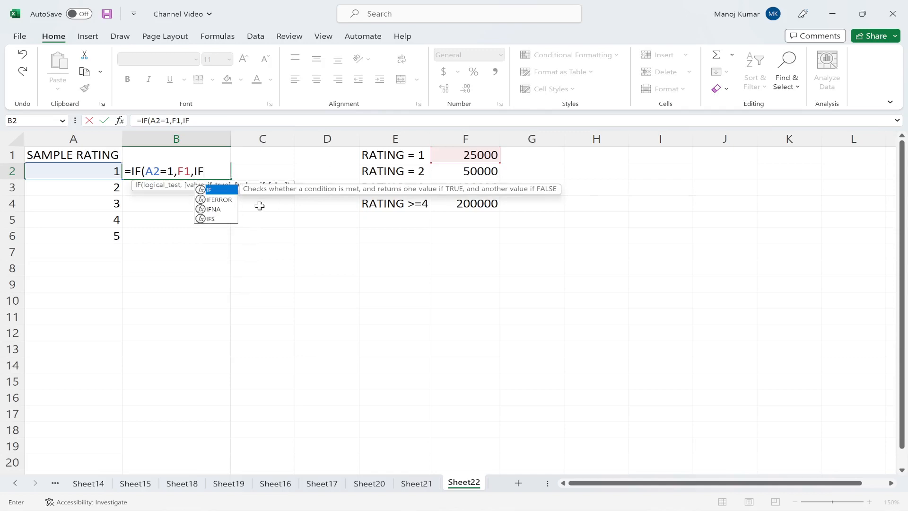
type("(")
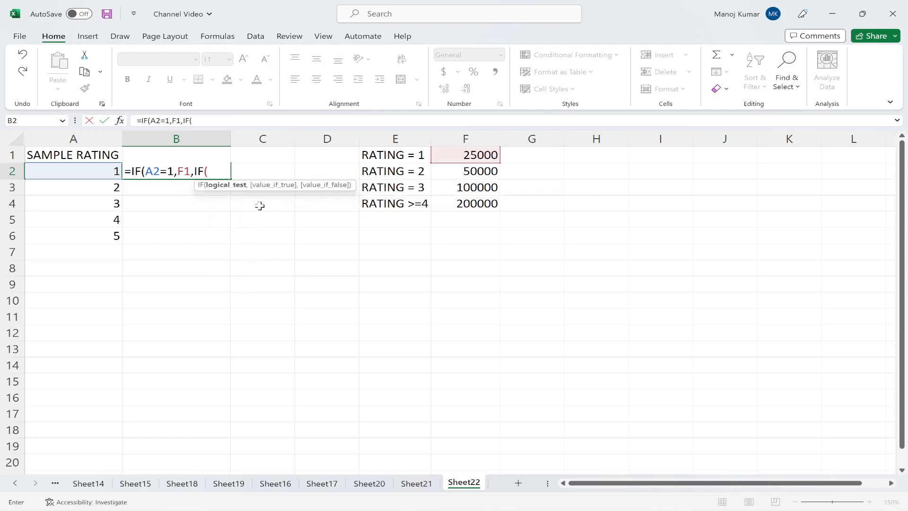
left_click(89, 173)
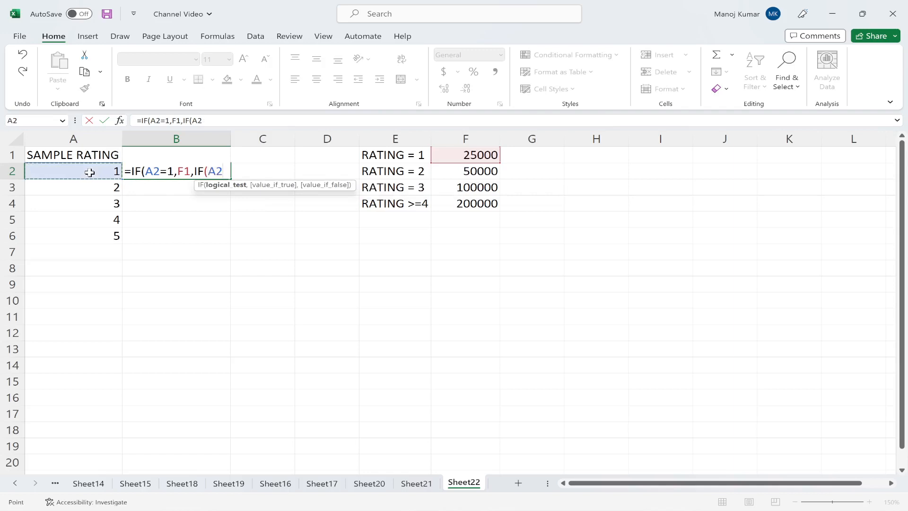
type("=2")
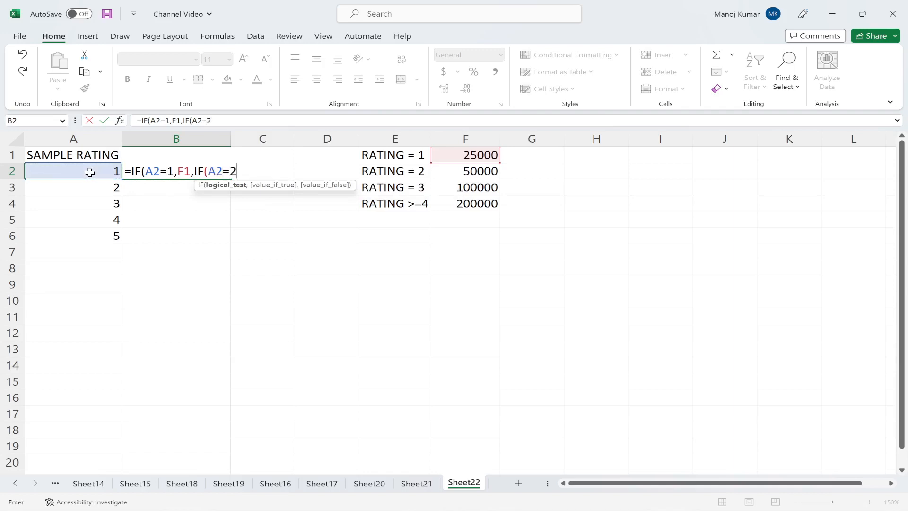
type(",")
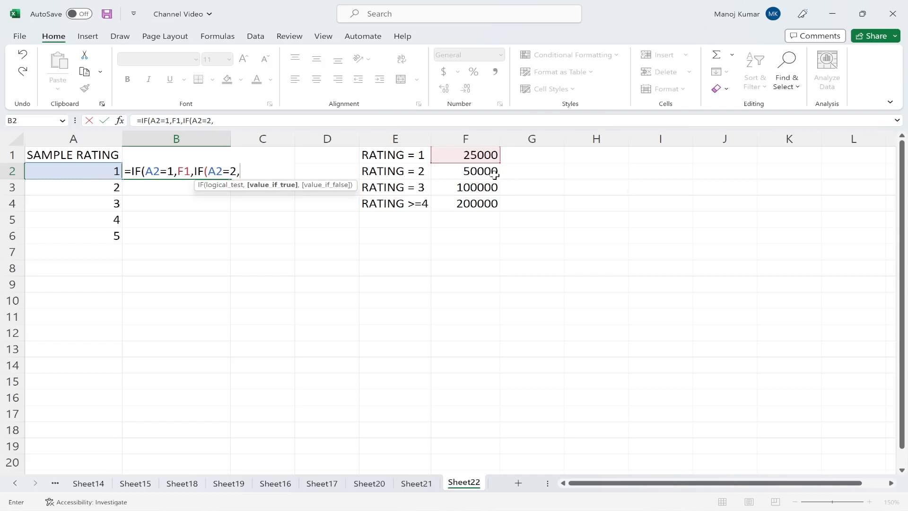
left_click(470, 172)
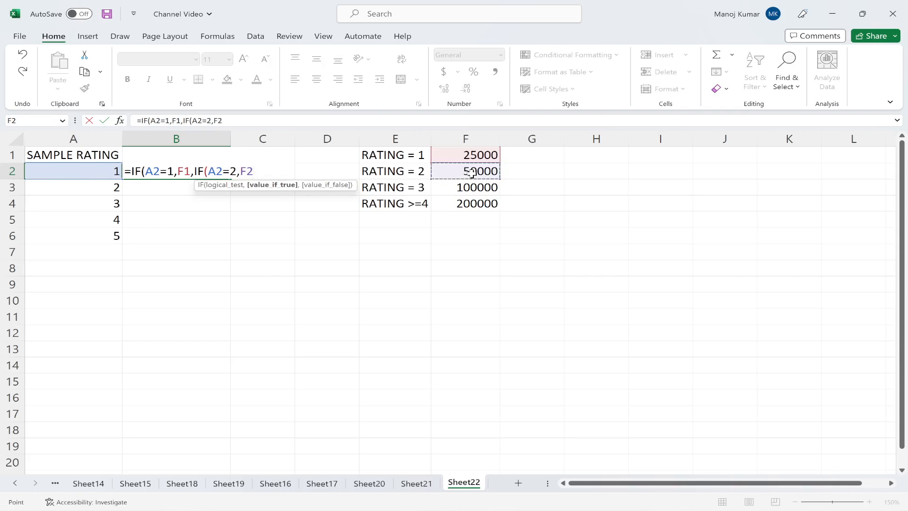
- Nest a third IF in B2's formula, testing A2=3 and returning F3 if true
type(",IF")
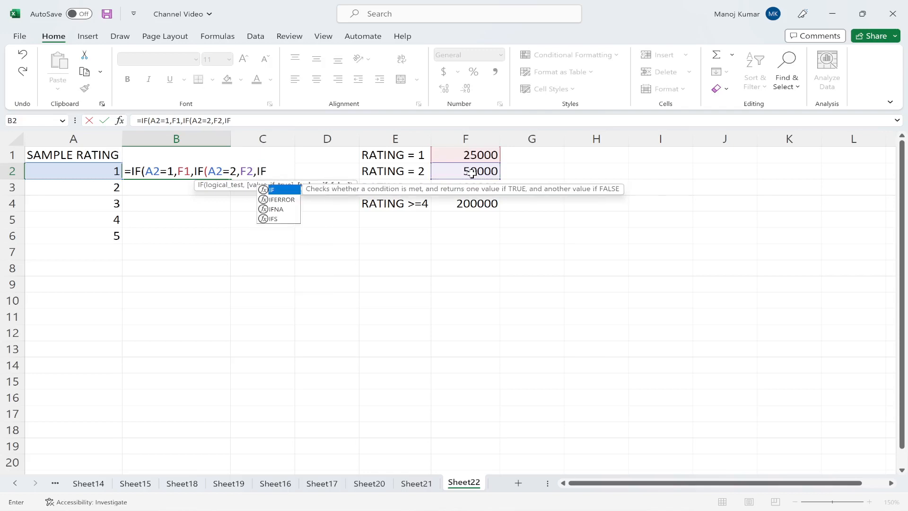
type("(")
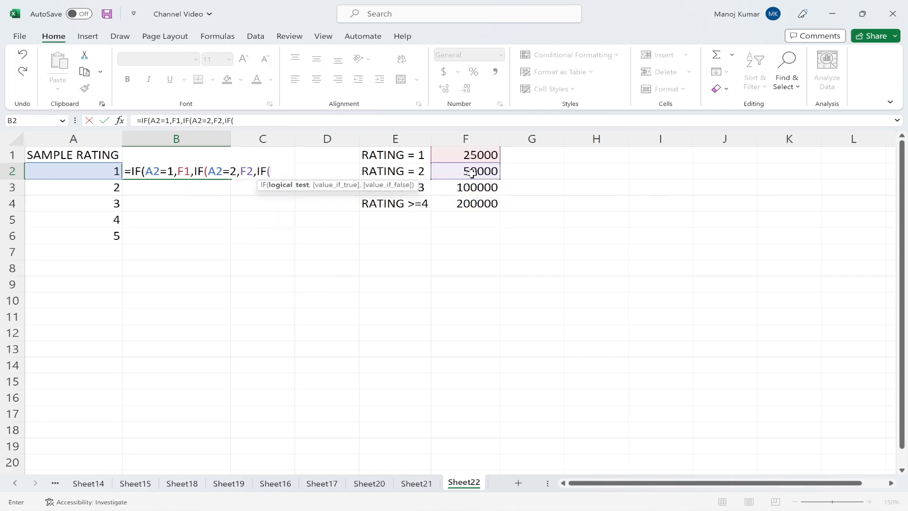
left_click(94, 168)
type("=3")
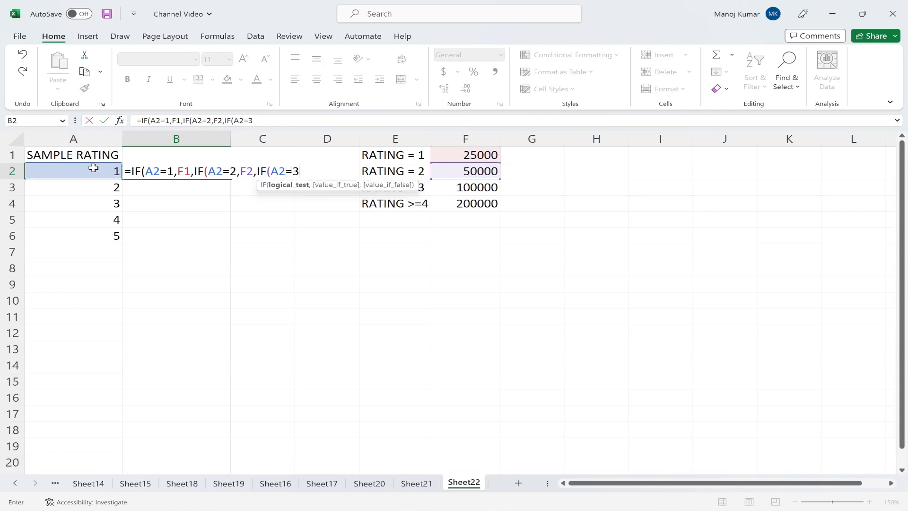
type(",")
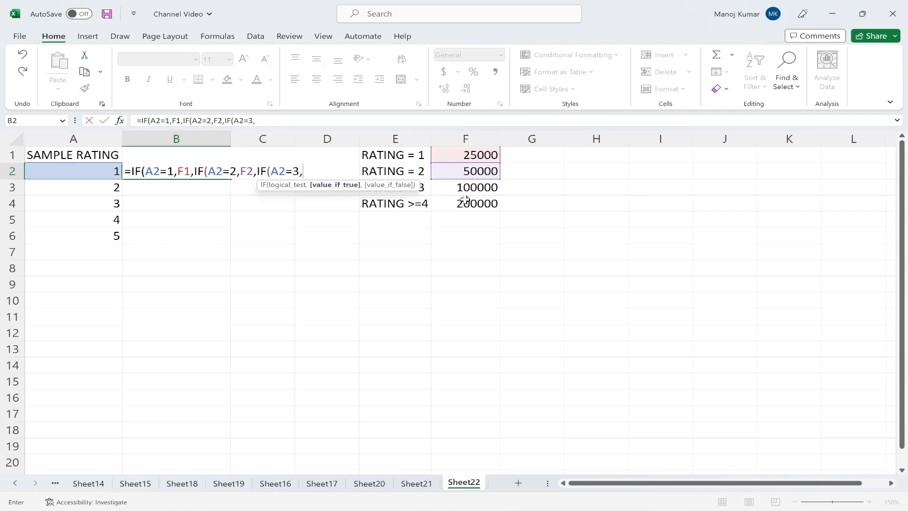
left_click(483, 189)
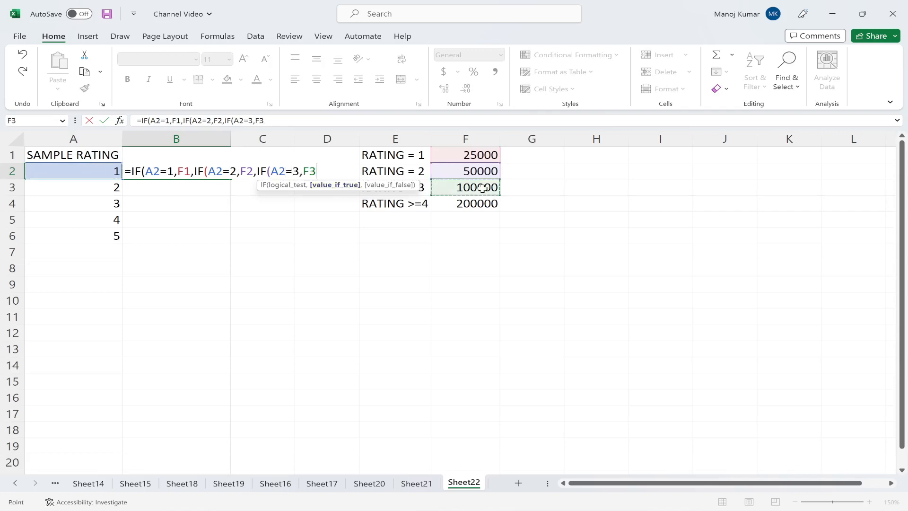
- Nest a fourth IF in B2's formula, testing A2>=4 and returning F4 if true
type(",")
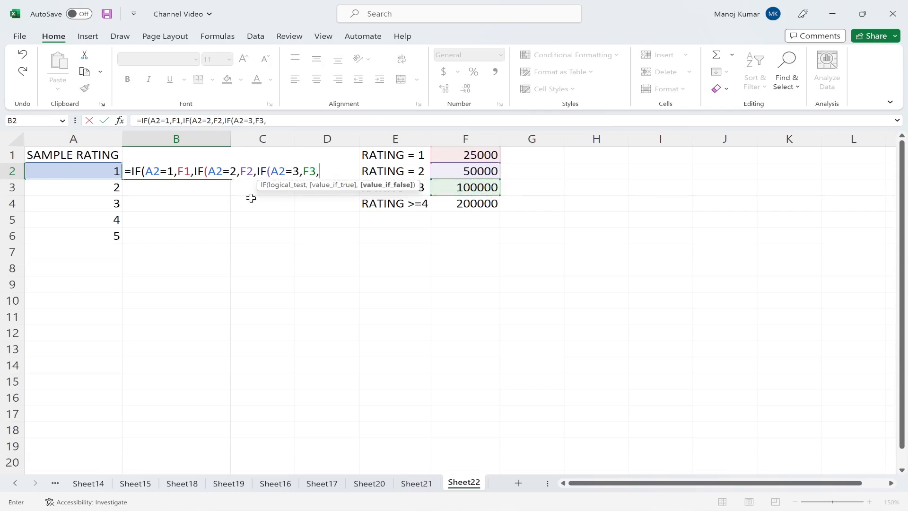
left_click(100, 172)
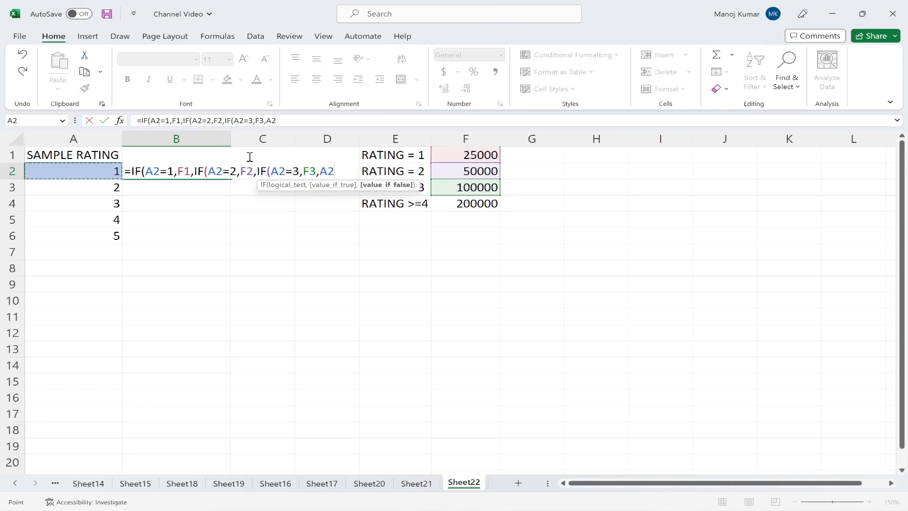
type(">=4,")
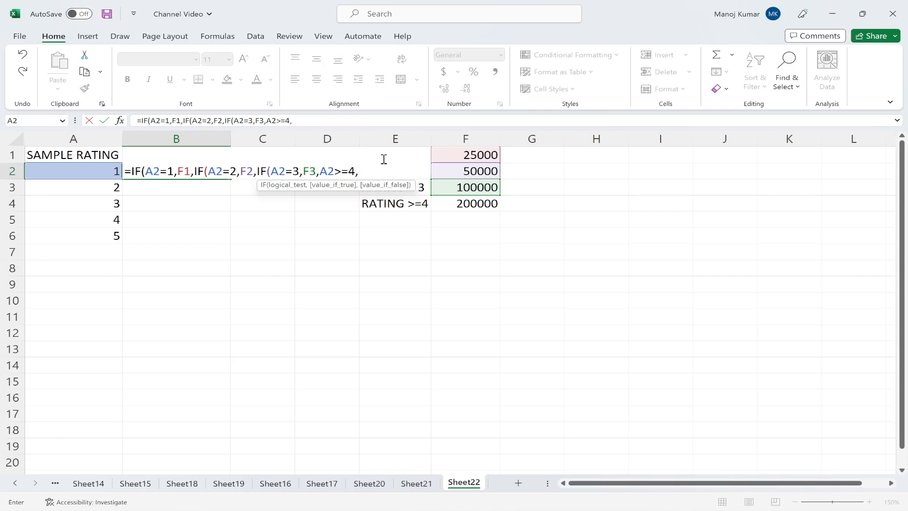
left_click(481, 205)
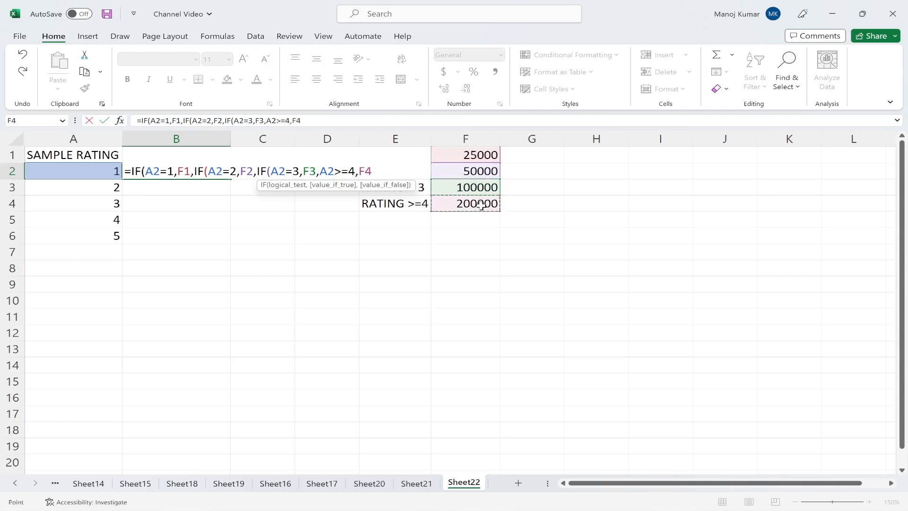
type(",")
left_click(320, 171)
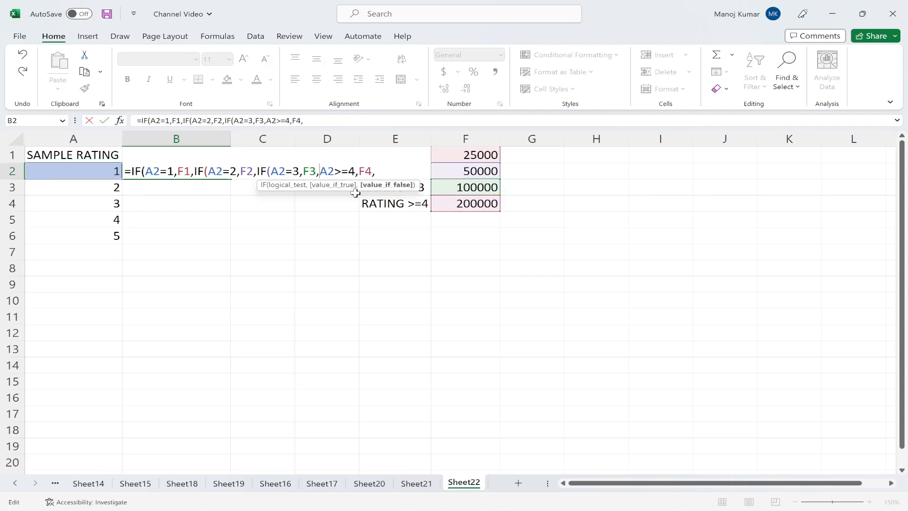
type("IF(")
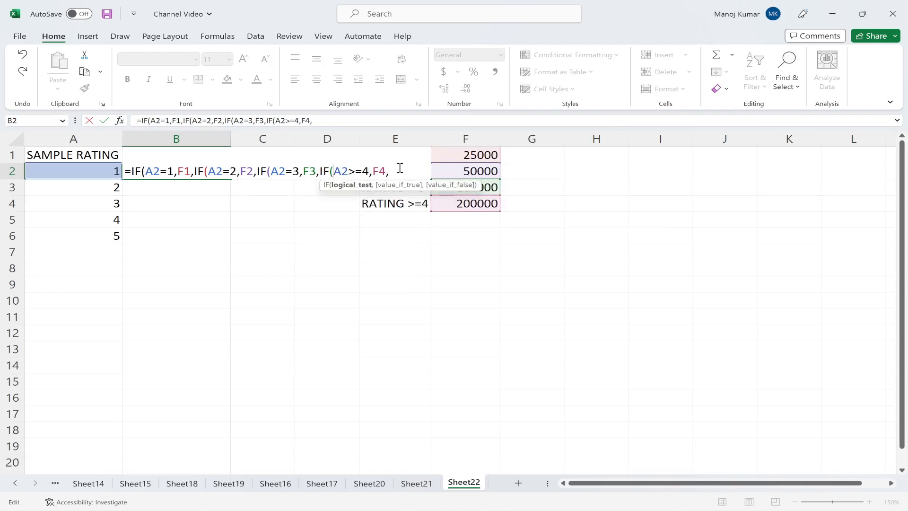
left_click(397, 169)
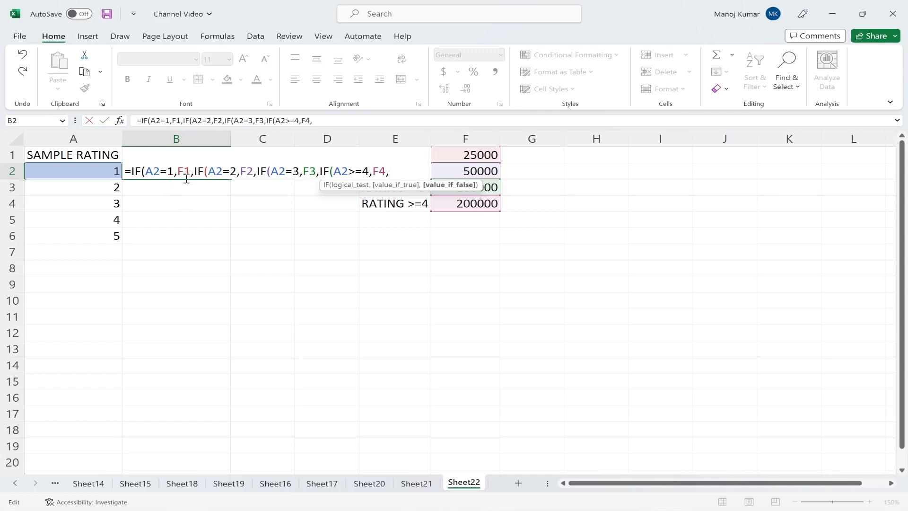
left_click(233, 171)
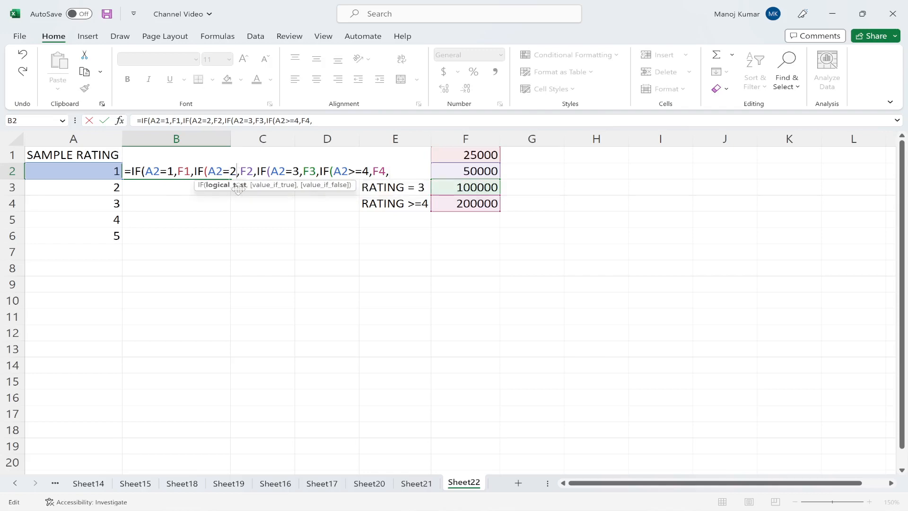
key("Delete")
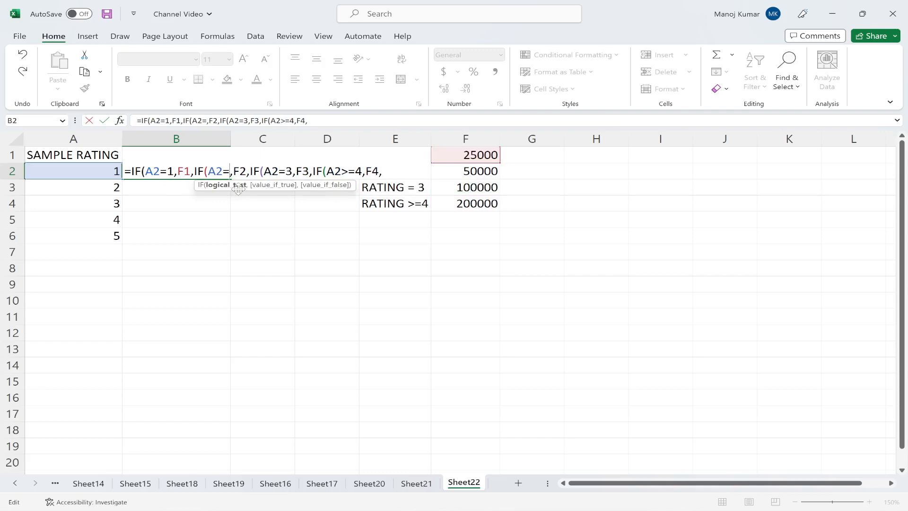
left_click(476, 173)
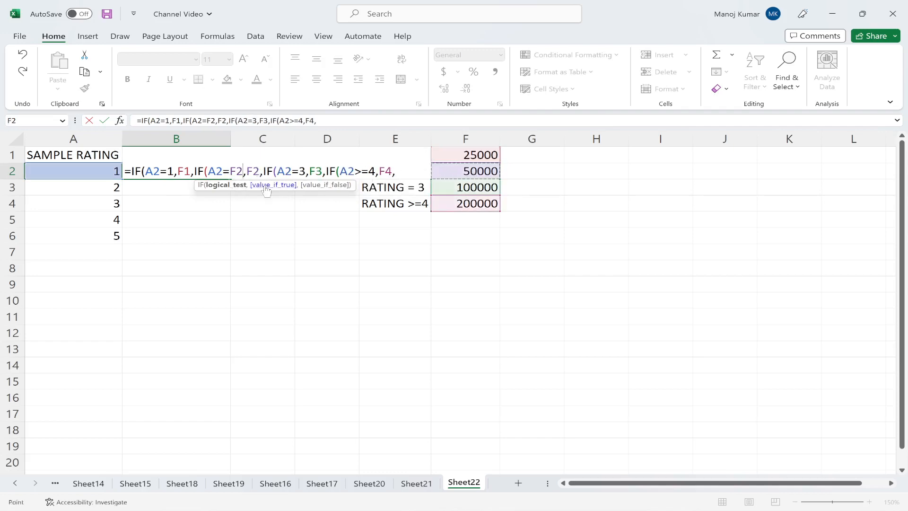
key("BackSpace")
key("BackSpace")
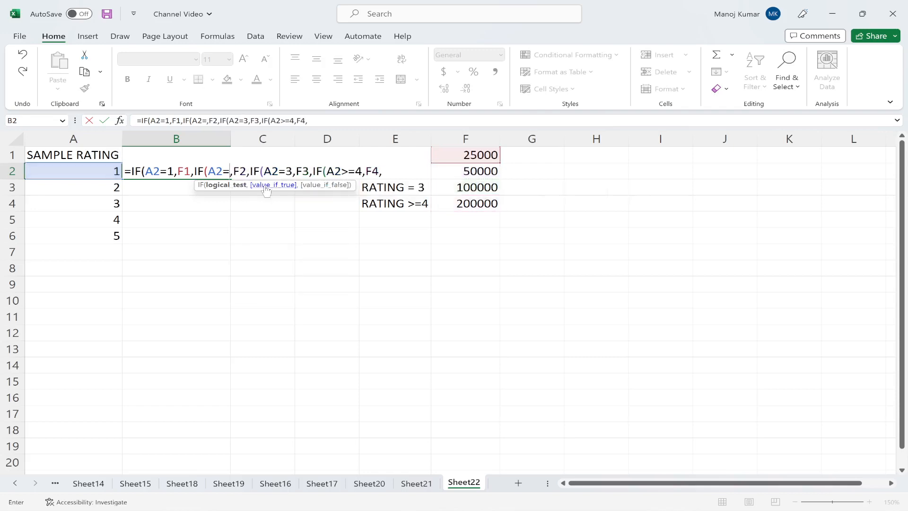
type("2")
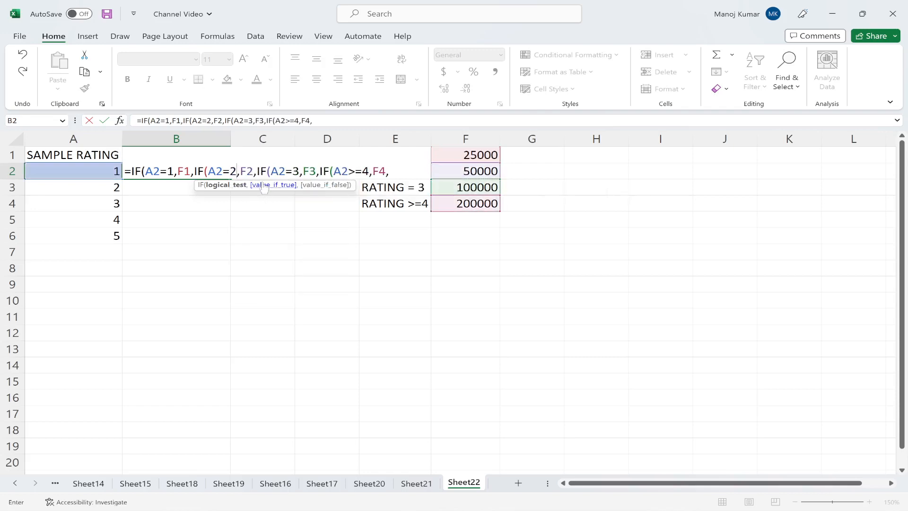
left_click(266, 185)
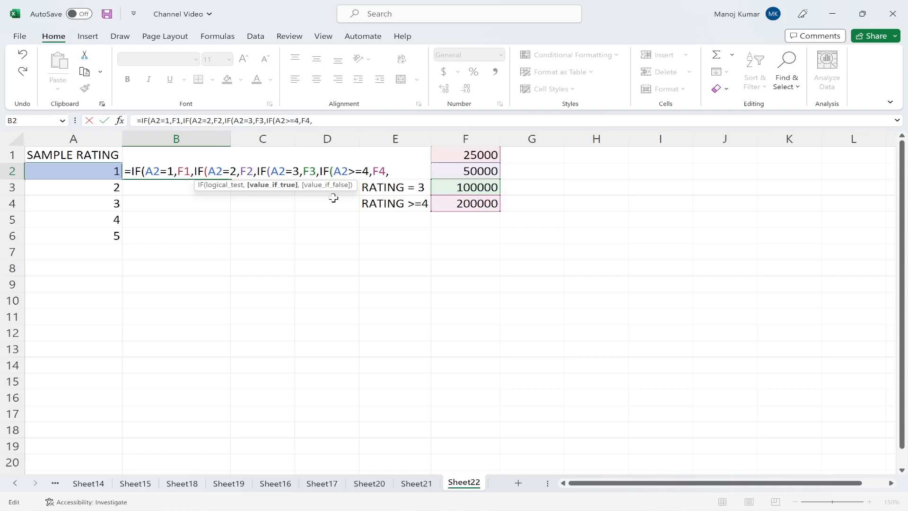
key("Right")
key("Right")
key("Right")
key("Right")
key("Right")
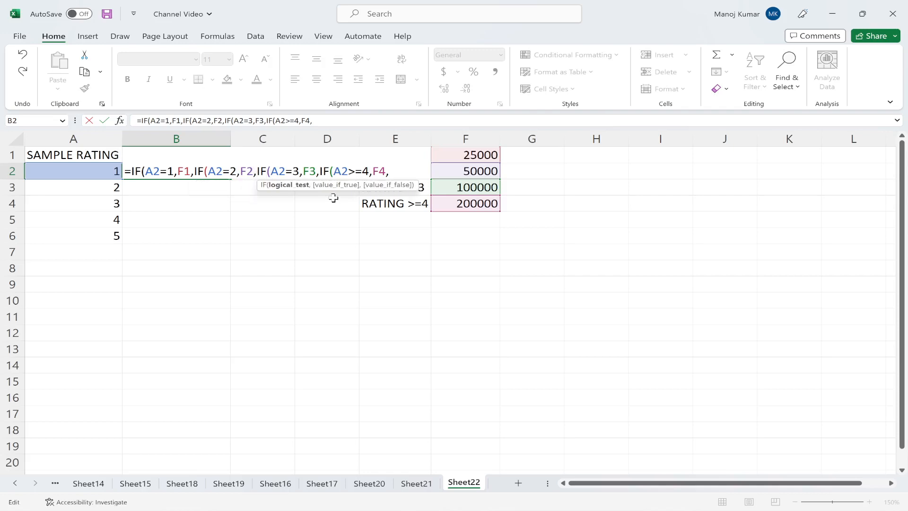
key("Right")
key("Right")
key("Right")
key("Right")
key("Right")
key("Right")
key("Right")
key("Right")
key("Right")
key("Right")
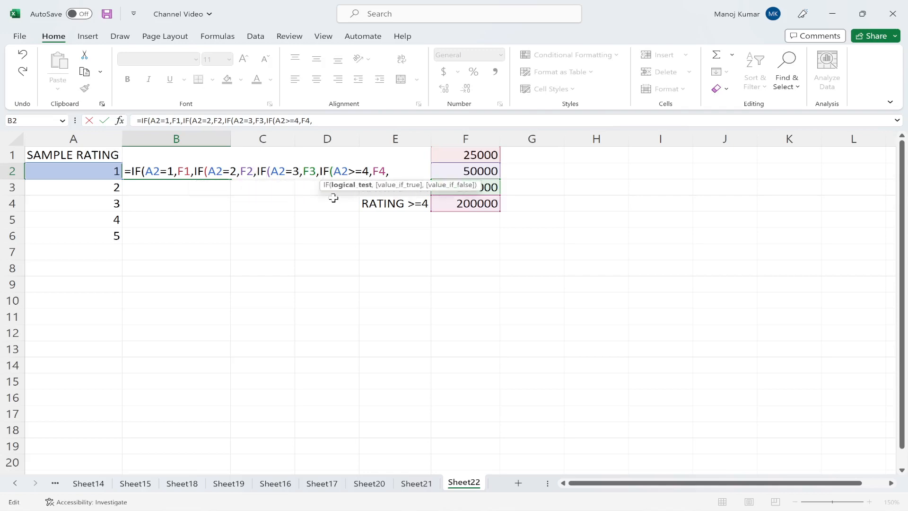
key("Right")
key("Right")
key("Right")
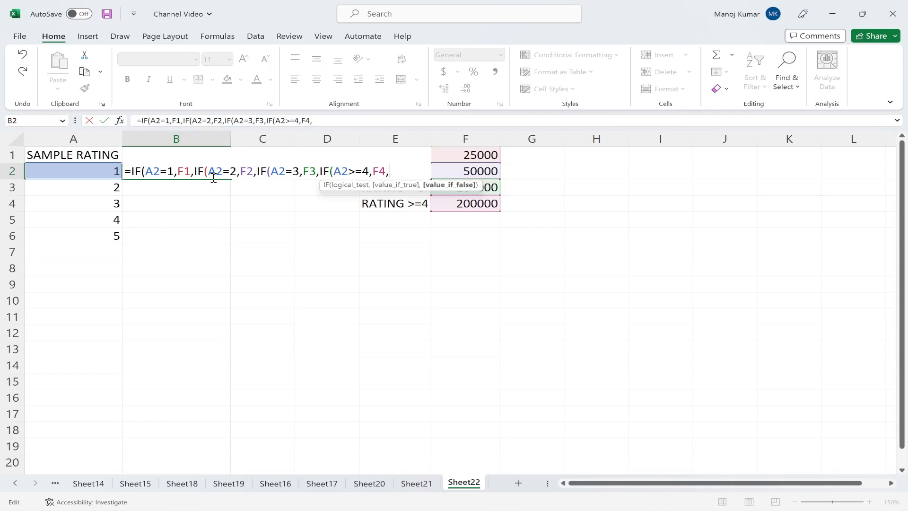
- Add "NO BONUS" as the innermost IF's false value, close all four IFs and enter the formula in B2
type("\"NO BO")
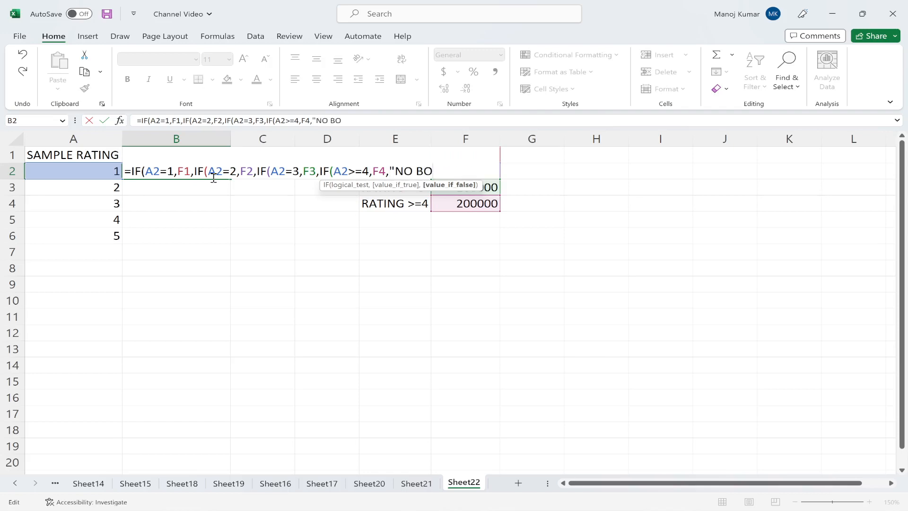
type("NUS\")")
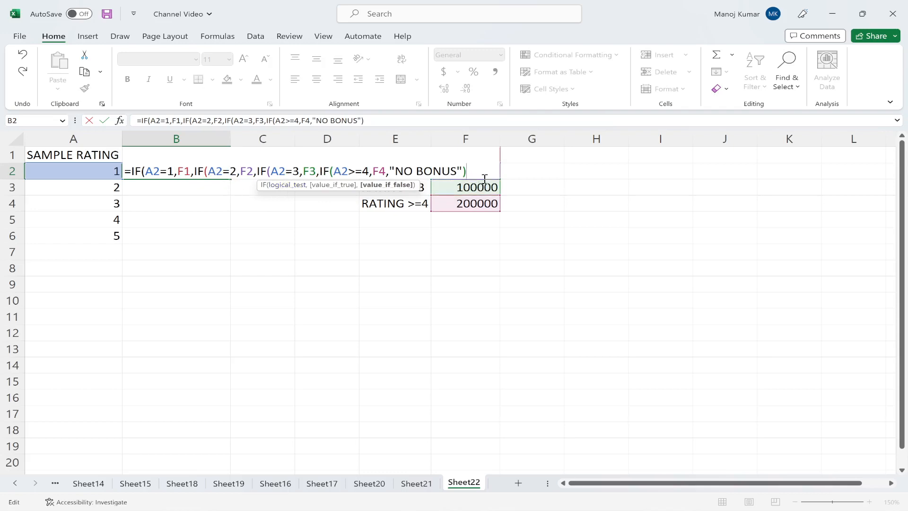
type("))))")
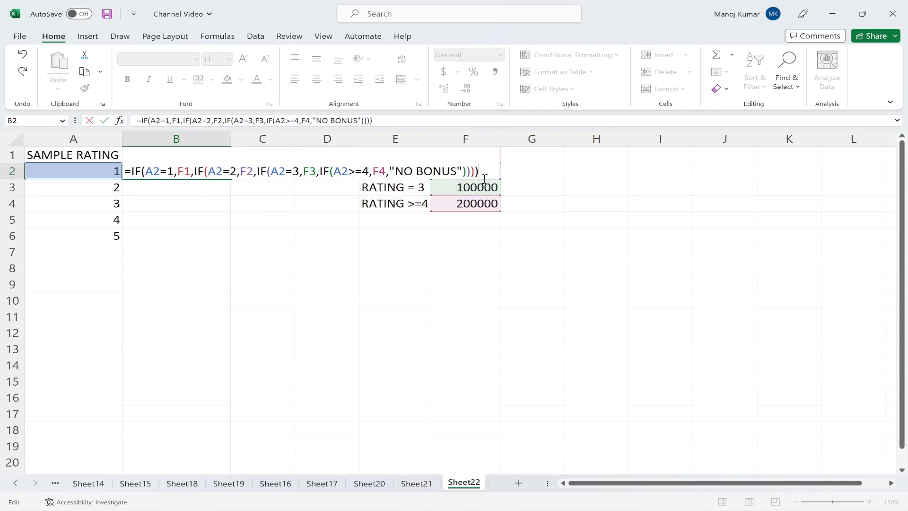
key("Return")
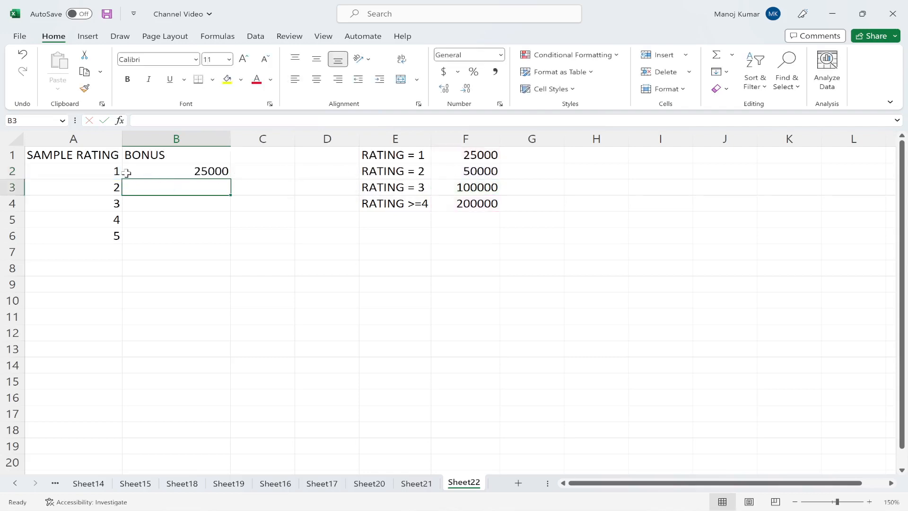
- Fill B2's formula down through B6 and compare the cell references used in B2 and B3
left_click(177, 171)
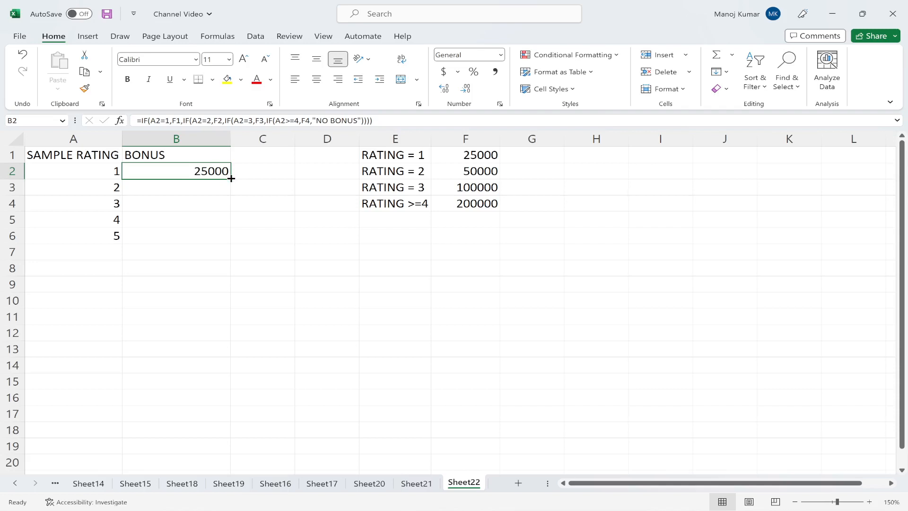
left_click_drag(231, 179, 232, 239)
left_click(193, 191)
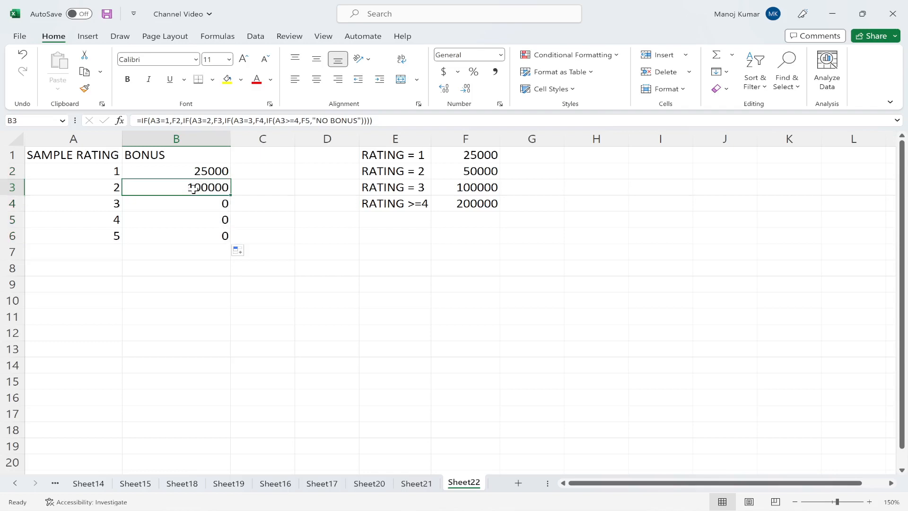
double_click(193, 174)
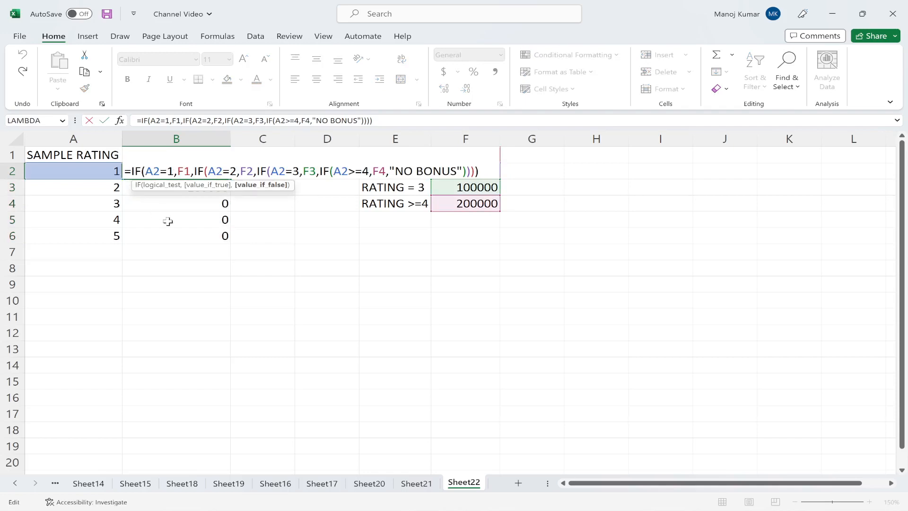
key("Escape")
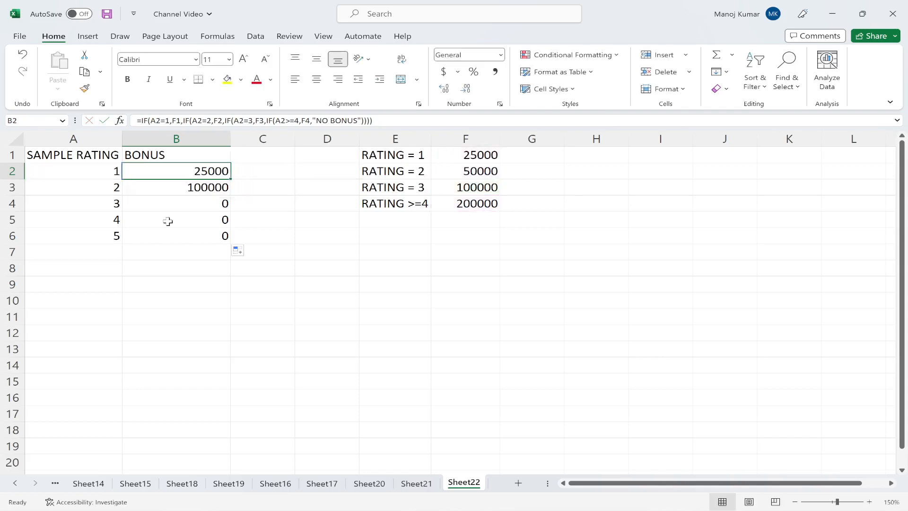
double_click(198, 189)
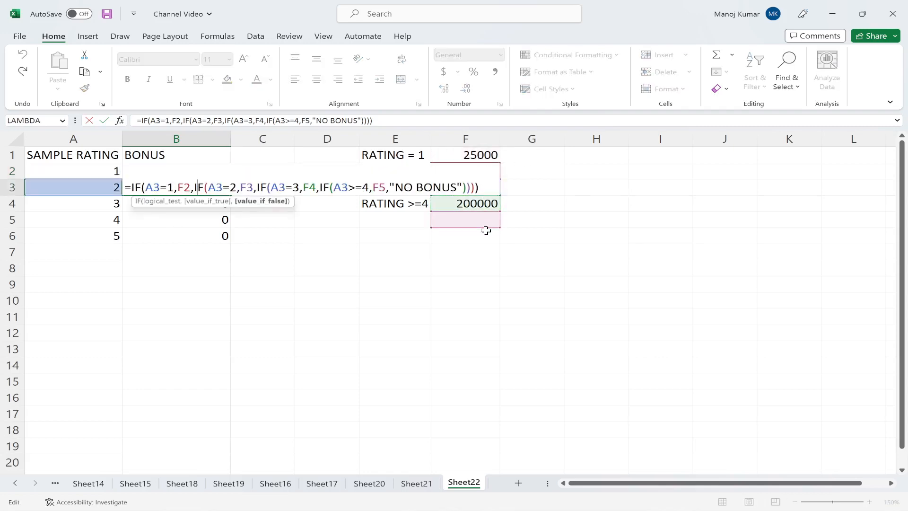
key("Escape")
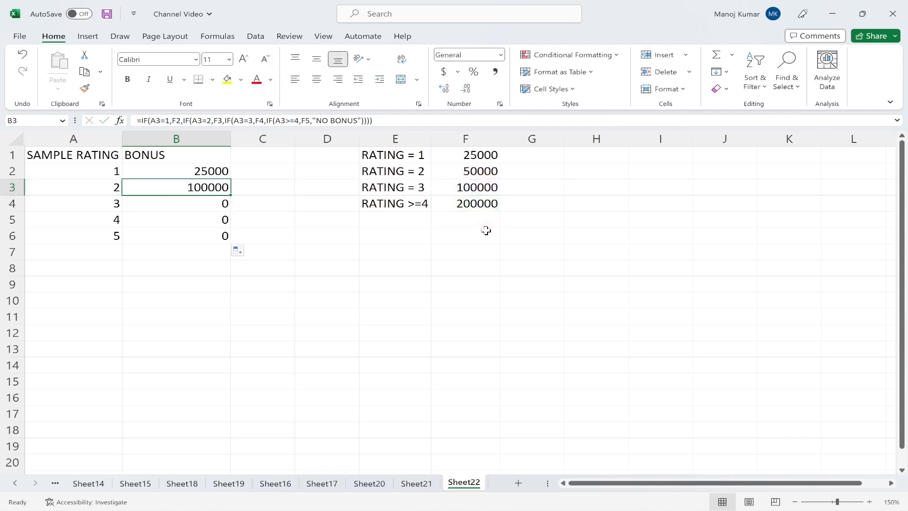
- Make the bonus references in B2's formula absolute as $F$1, $F$2, $F$3 and $F$4, and enter the revised formula
double_click(197, 176)
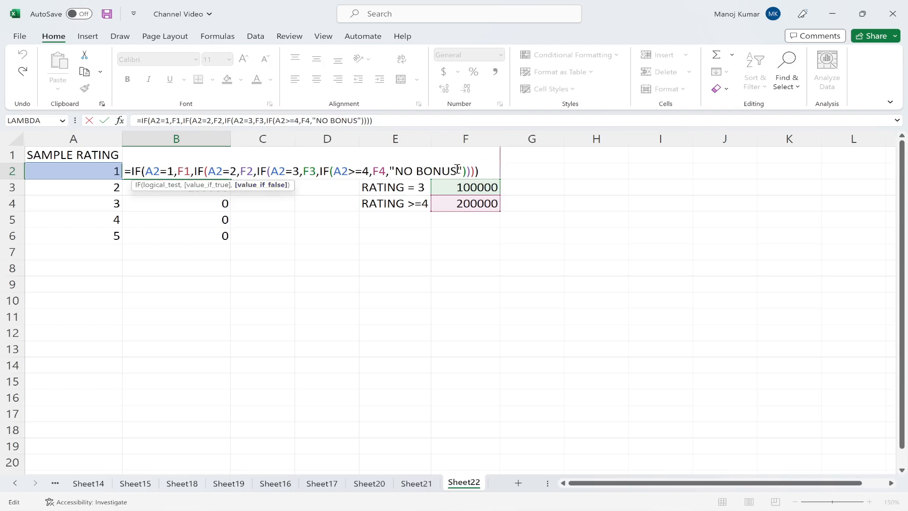
left_click(184, 171)
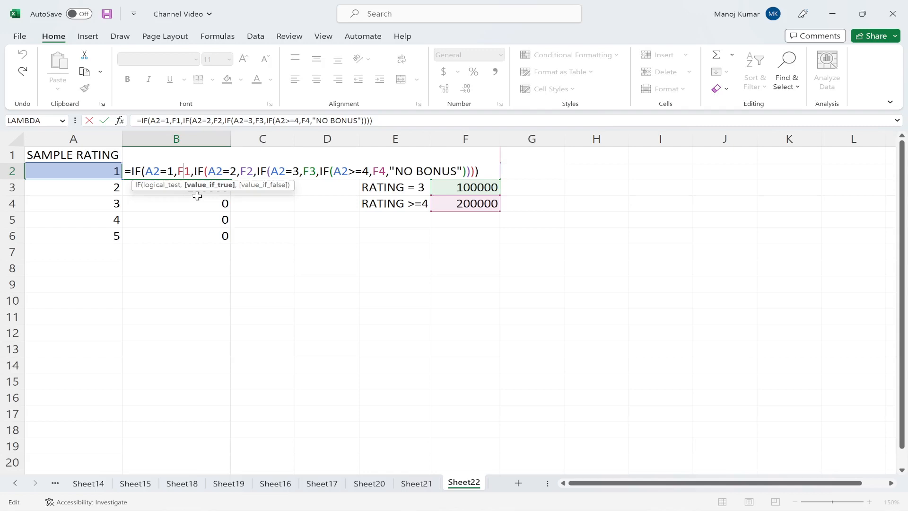
key("F4")
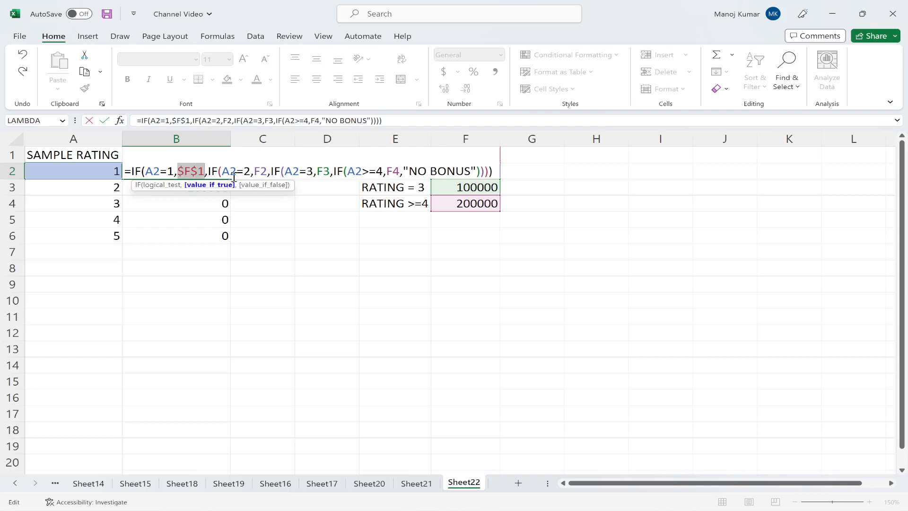
left_click(263, 169)
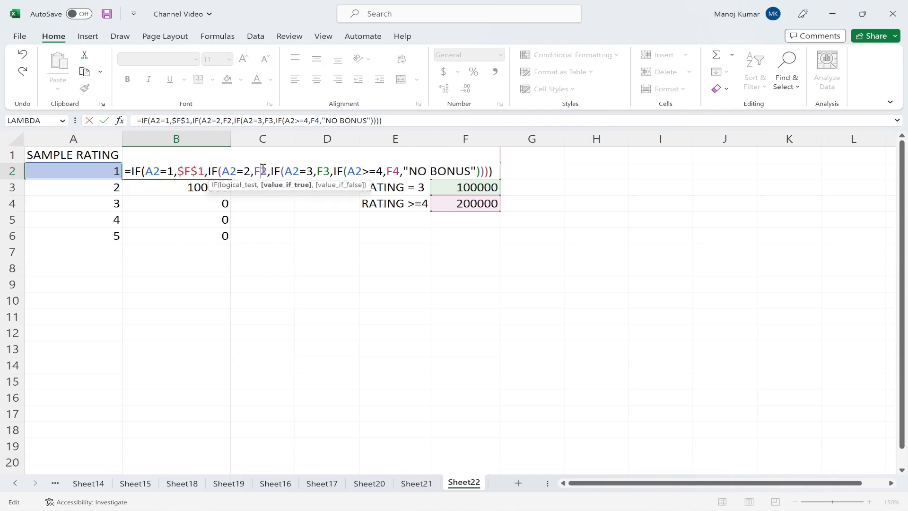
key("F4")
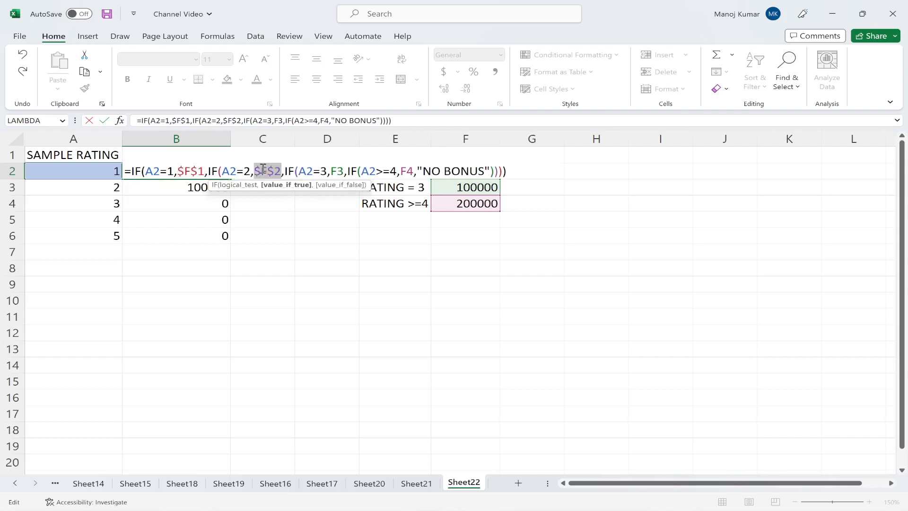
left_click(339, 171)
key("F4")
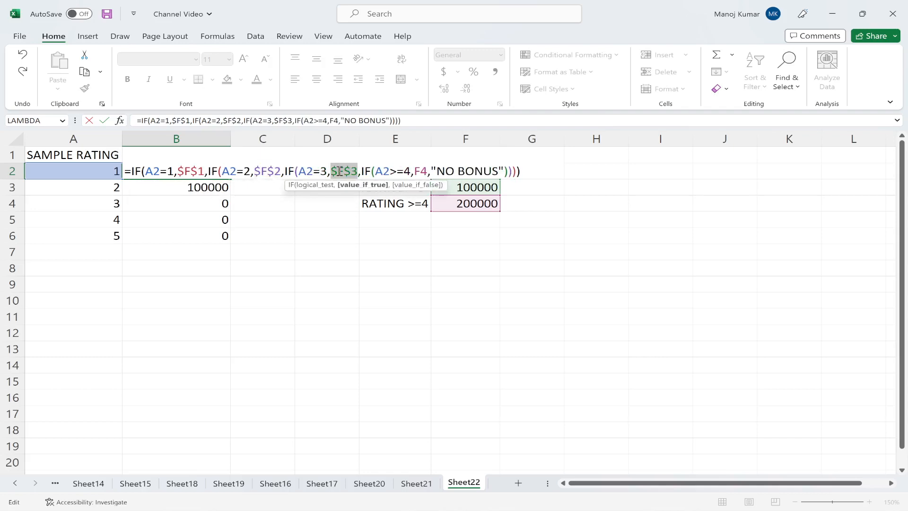
left_click(420, 170)
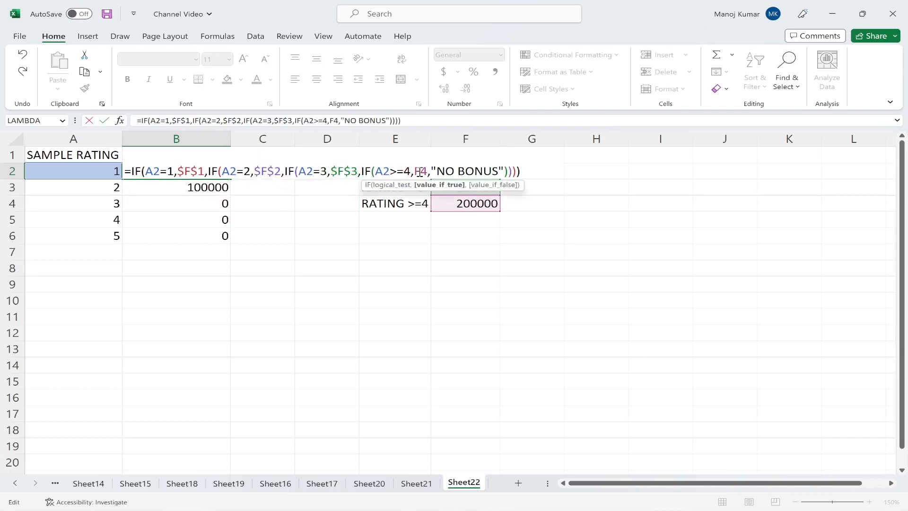
key("F4")
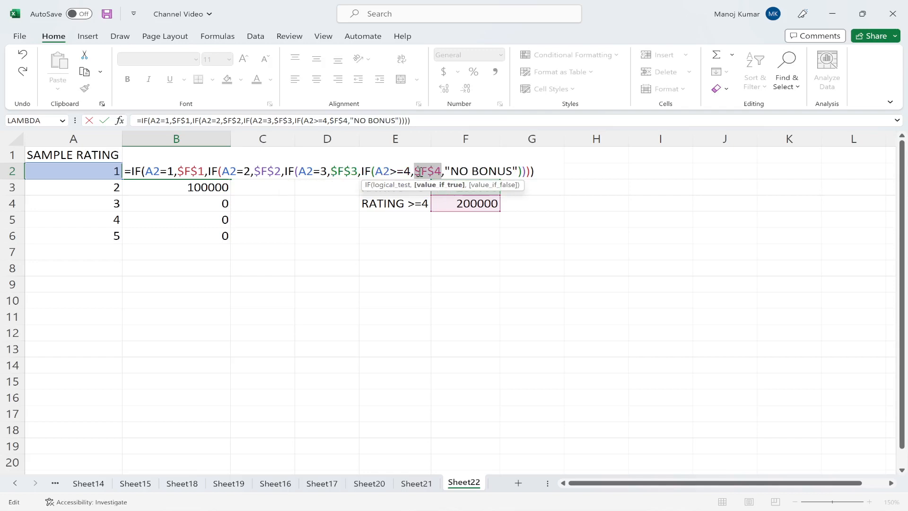
left_click(541, 173)
key("Return")
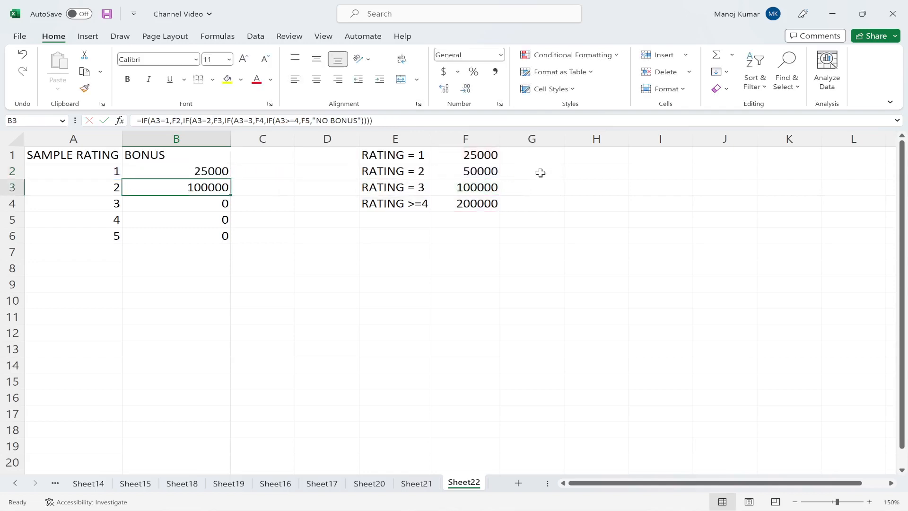
- Fill B2's revised formula down through B6 and check the copied formulas in B3 to B6
left_click(217, 174)
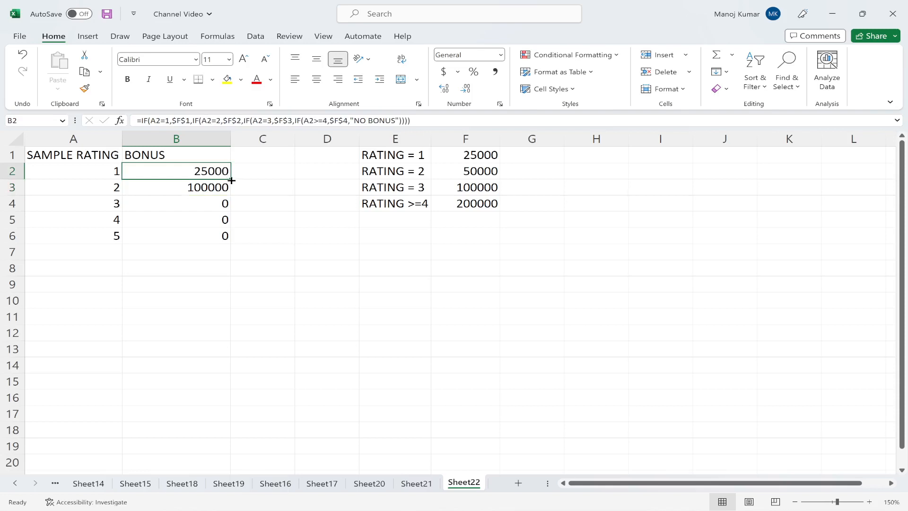
left_click_drag(232, 180, 233, 243)
left_click(185, 193)
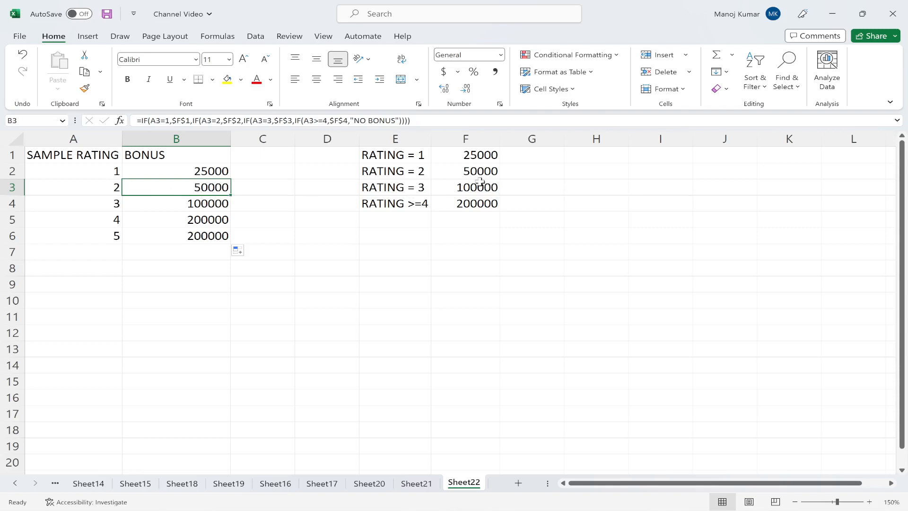
left_click(187, 206)
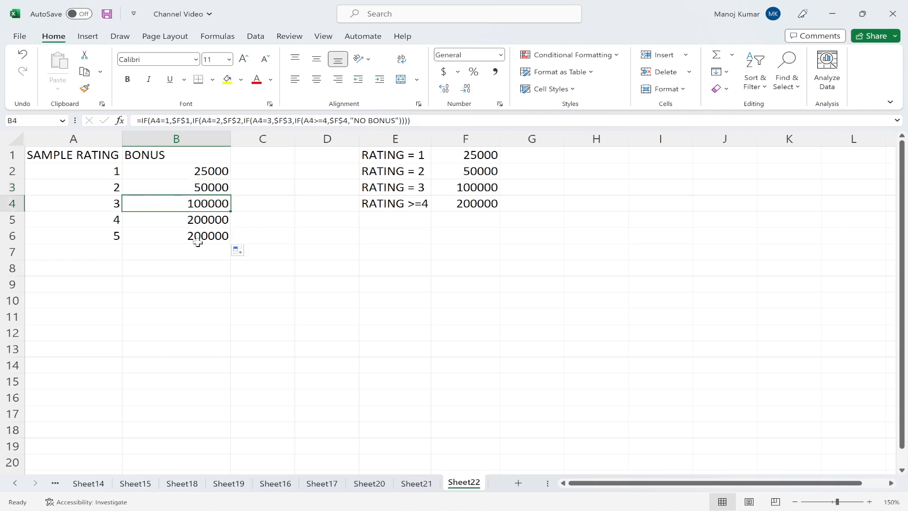
left_click(188, 225)
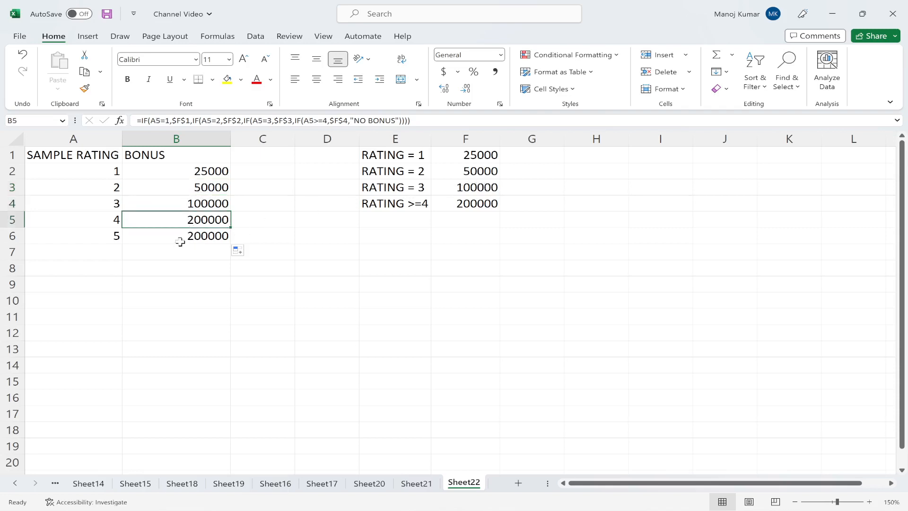
left_click(181, 242)
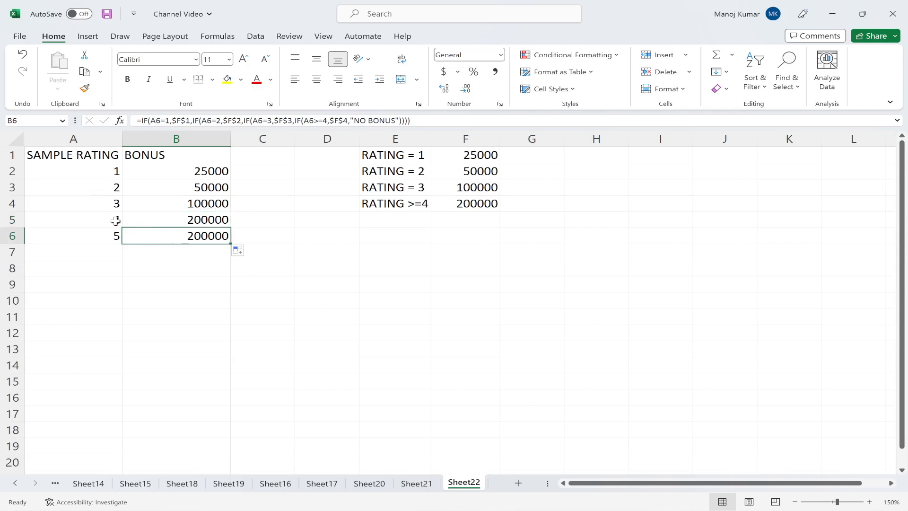
- Test the bonus formula in B6 by entering the ratings 0 and -1 in A6
left_click(113, 238)
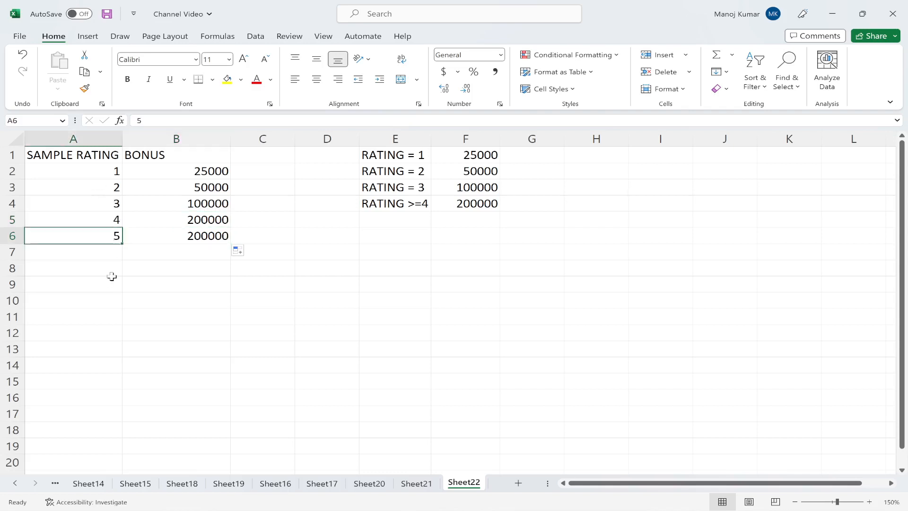
type("0")
key("Return")
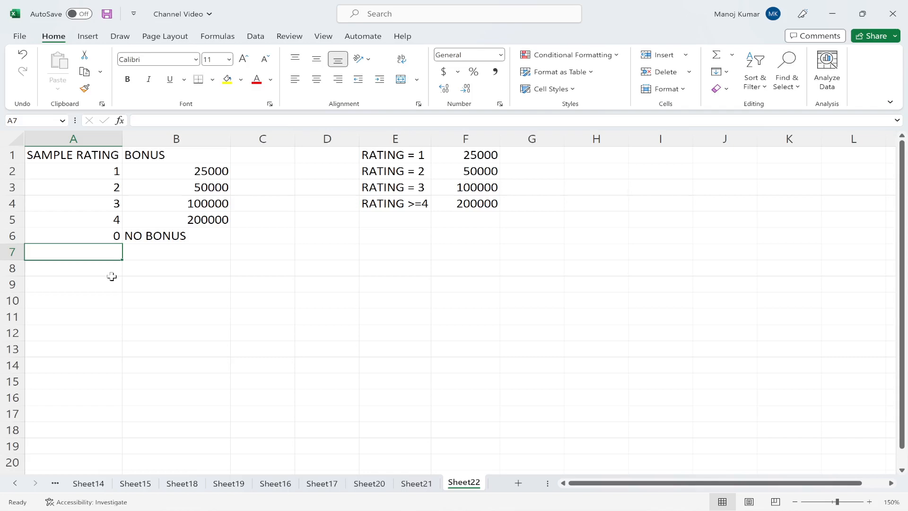
left_click(109, 237)
type("-1")
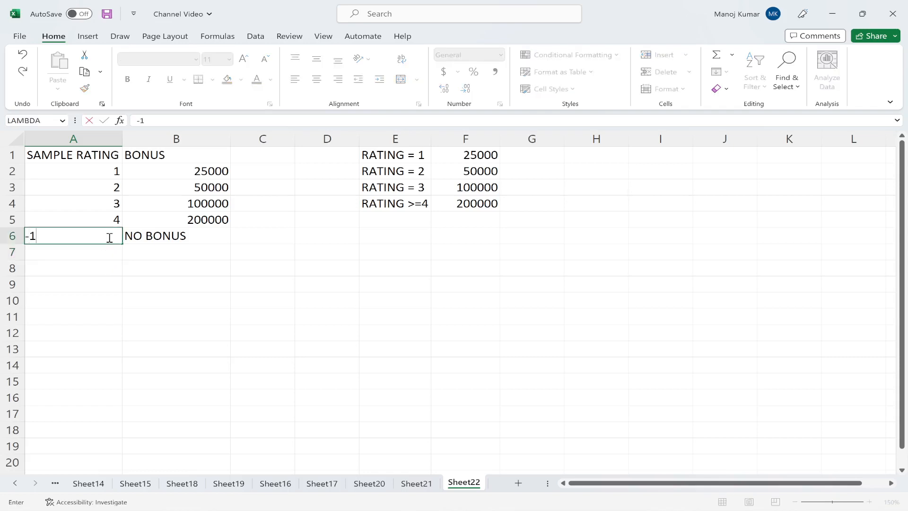
key("Return")
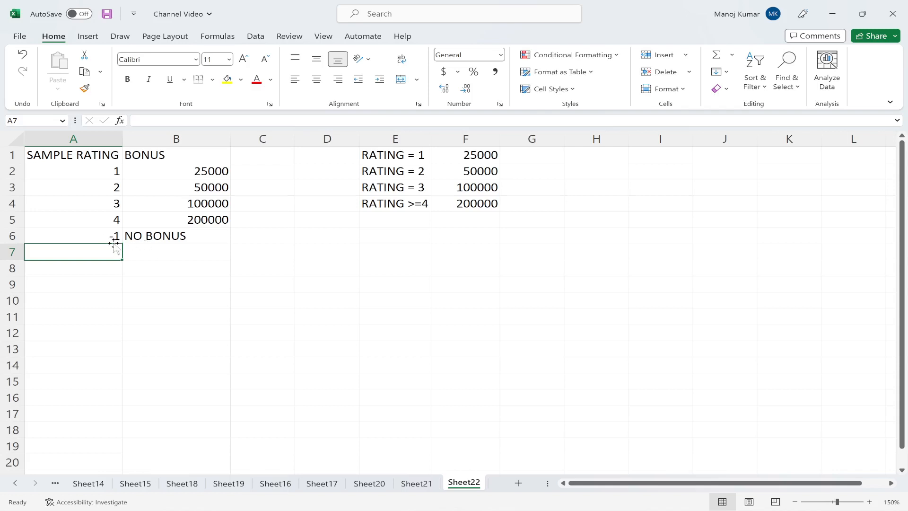
- Test the bonus formula in B6 with the high ratings 5 and 15 in A6
left_click(110, 238)
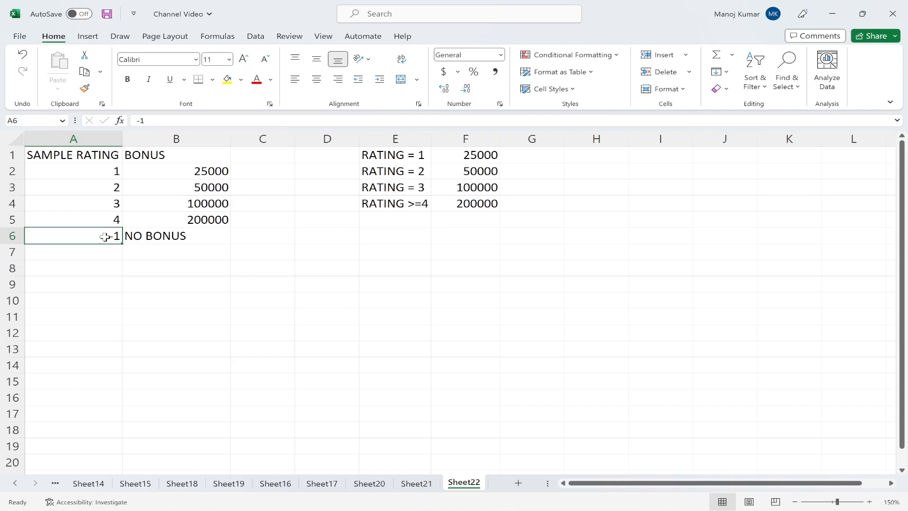
type("5")
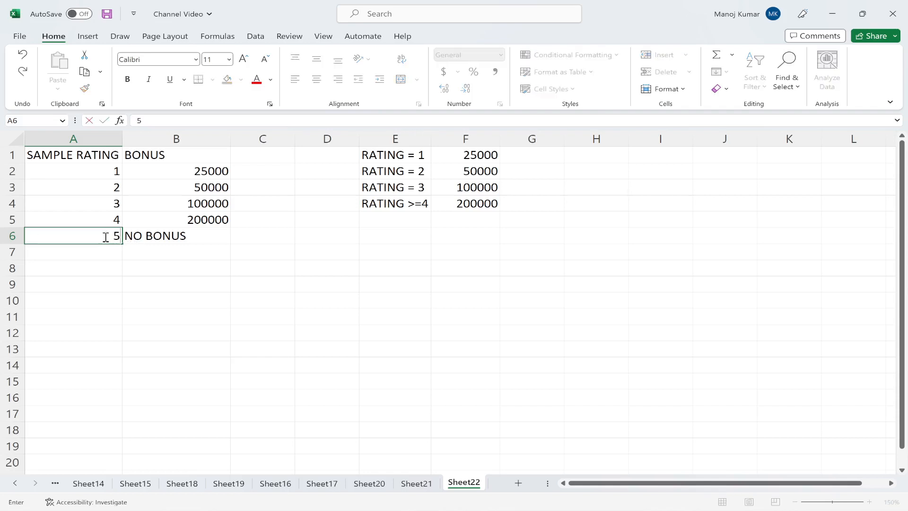
key("Return")
left_click(102, 238)
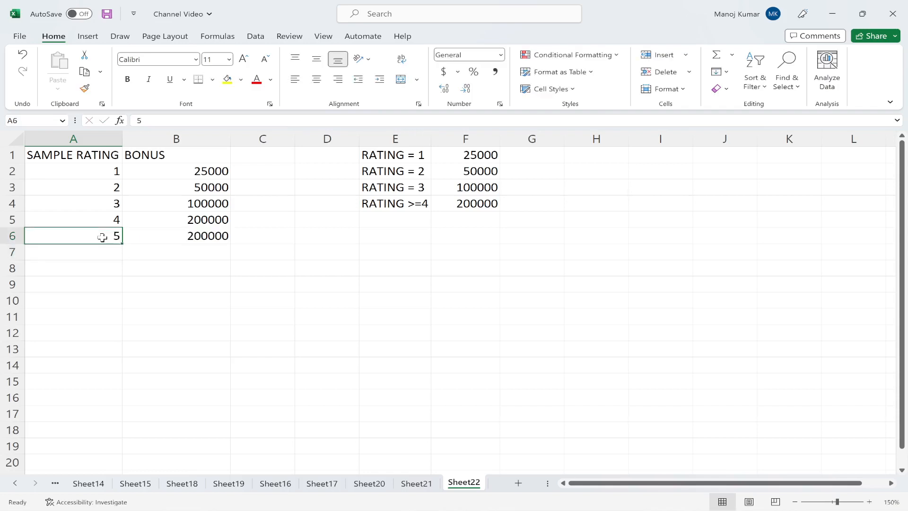
type("15")
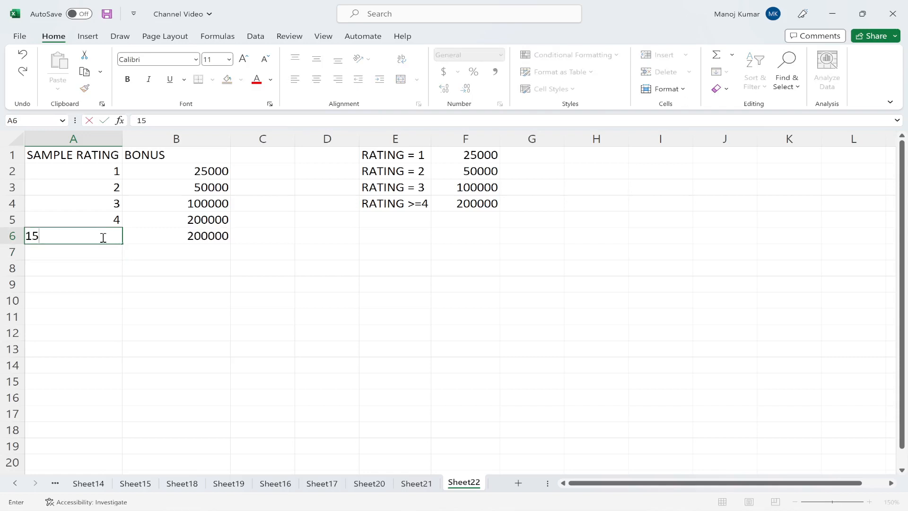
key("Return")
- Retest the bonus formula in B6 with rating 0 in A6, and leave A6 set to -2
left_click(110, 233)
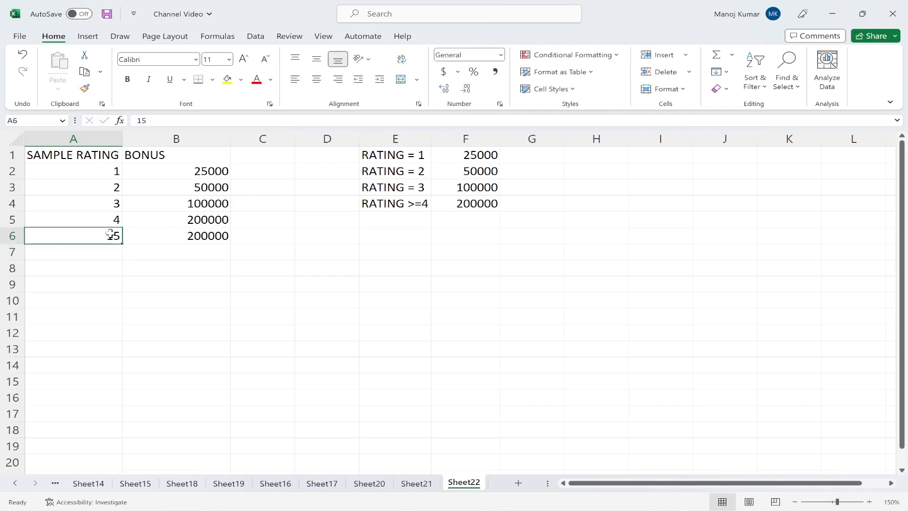
type("0")
key("Return")
left_click(110, 234)
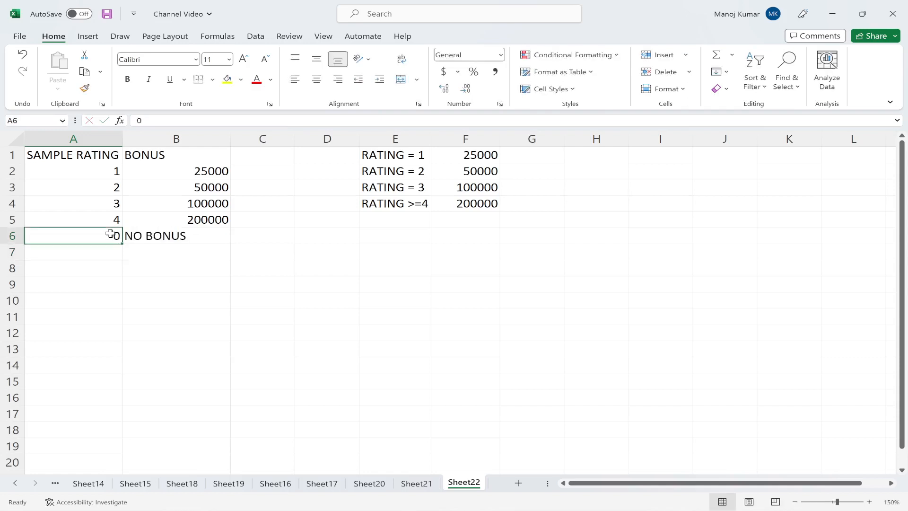
type("-2")
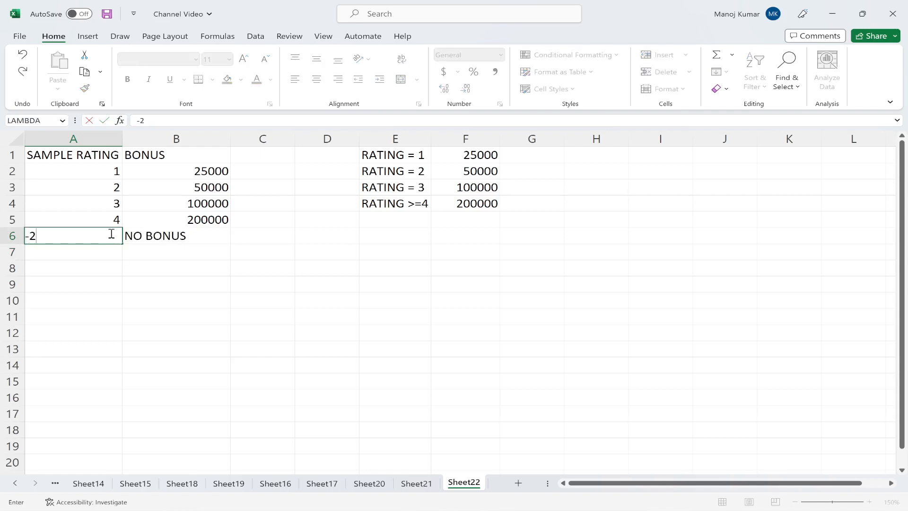
key("Return")
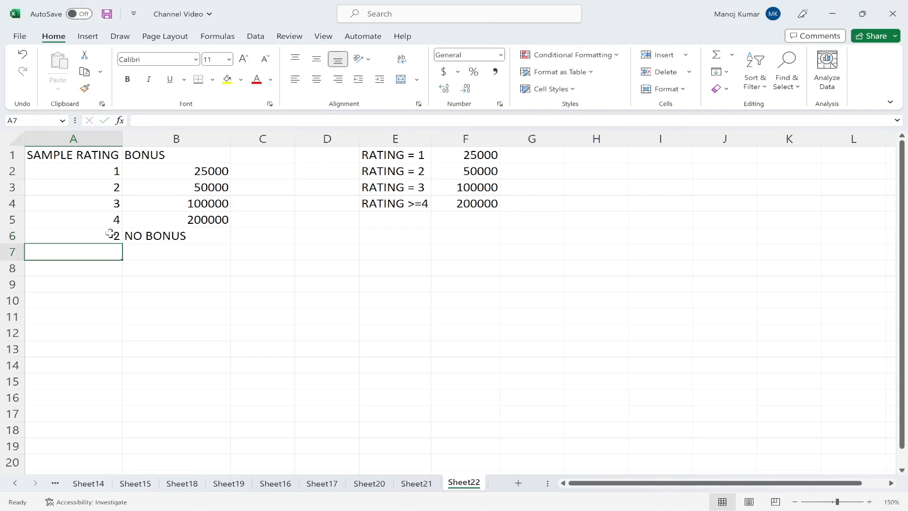
- Examine the conditions and absolute references of the nested IF formula in B2 without changing it
left_click(173, 238)
left_click(197, 172)
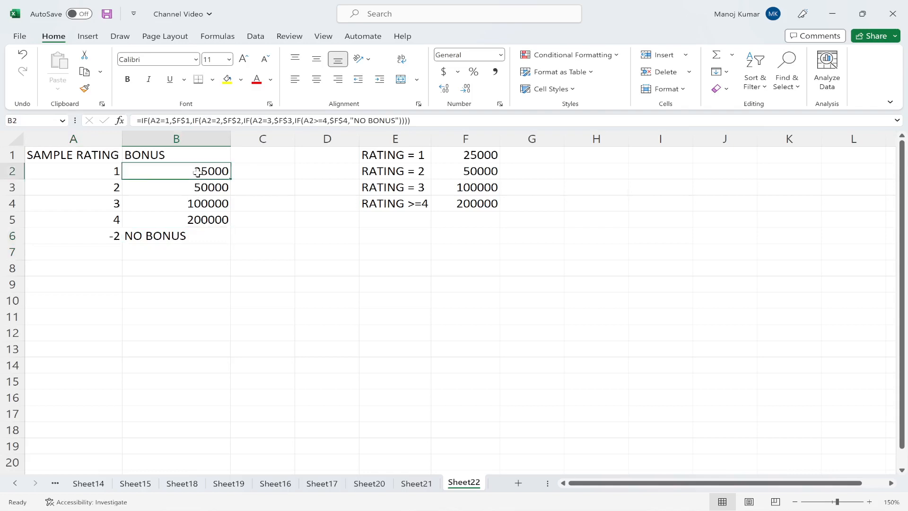
double_click(197, 172)
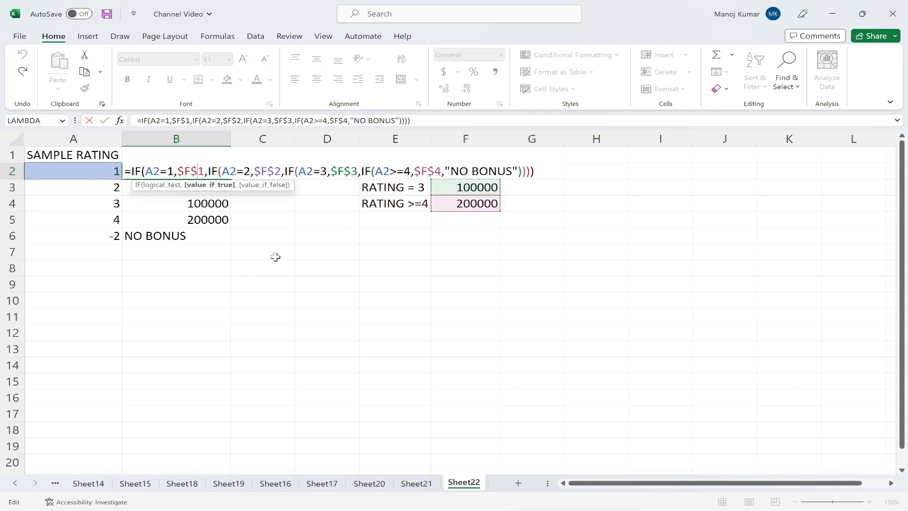
key("Escape")
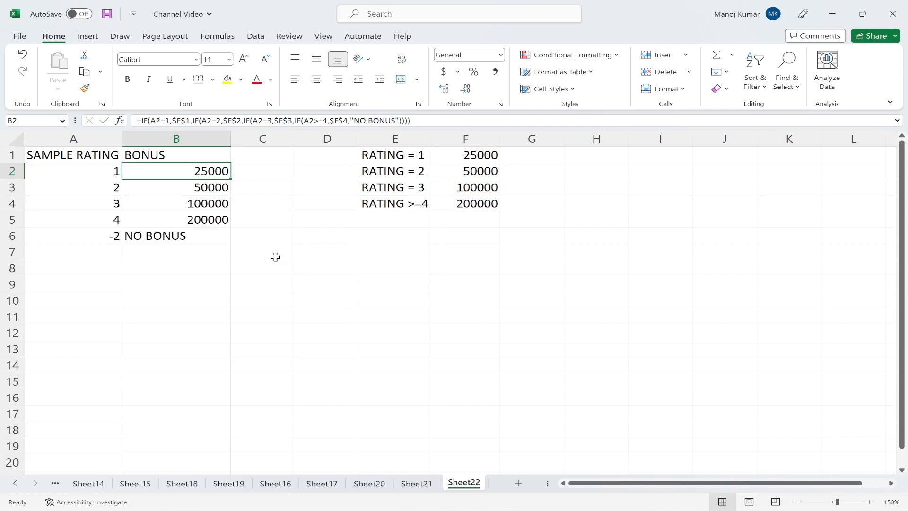
- Enter the headers DAY NUMBER in A9 and DAY OF WEEK in B9 for a second example
key("Down")
key("Down")
key("Down")
key("Down")
key("Down")
key("Down")
key("Down")
key("Left")
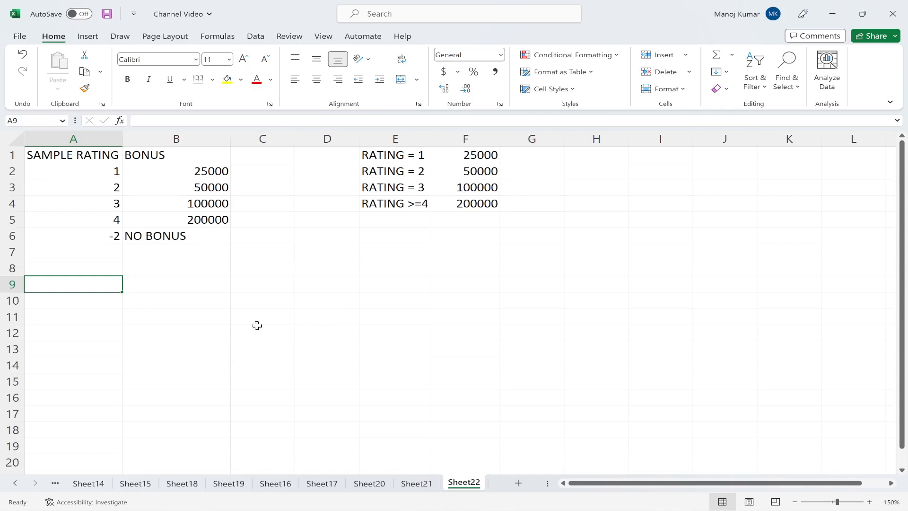
type("DAY NUMBER")
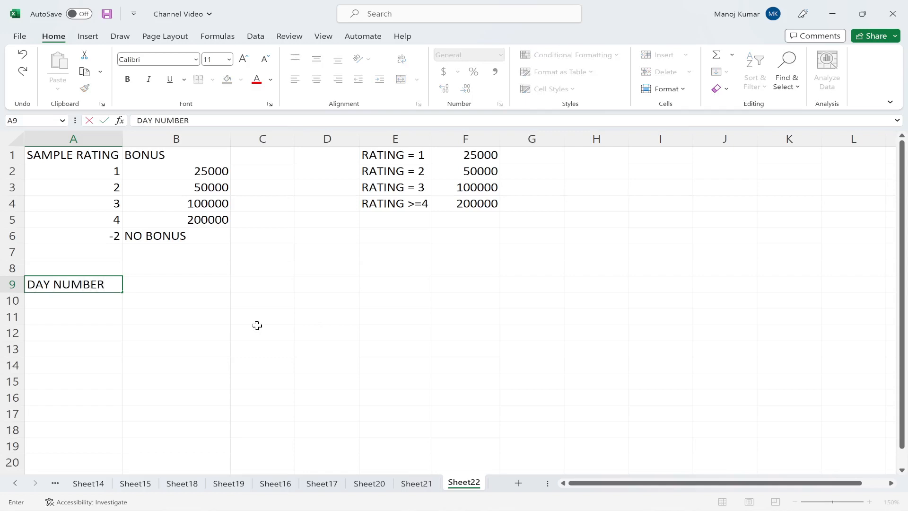
key("Tab")
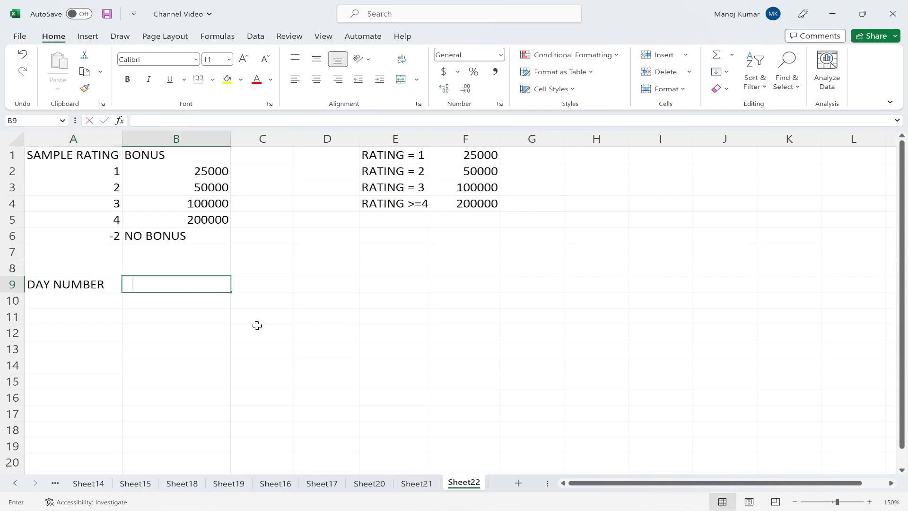
type("DAY OF WEEK")
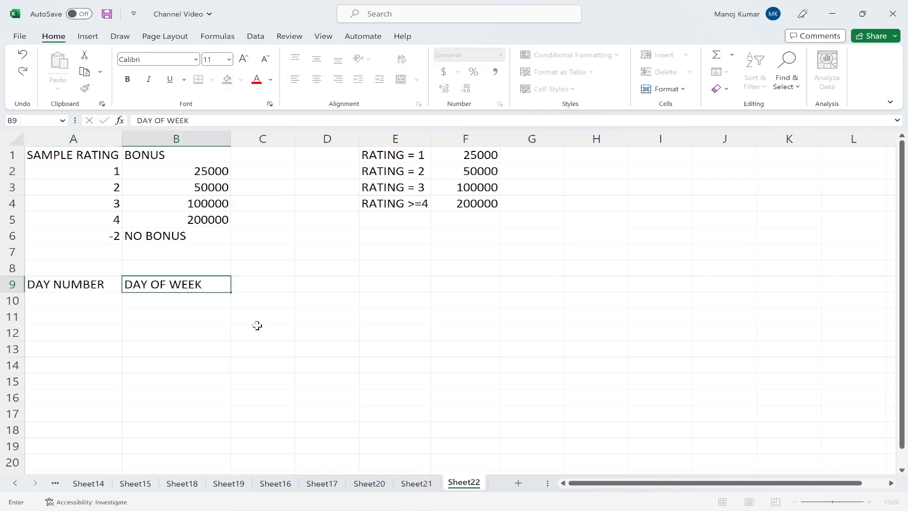
key("Return")
- Enter 3 as the sample day number in A10
key("Left")
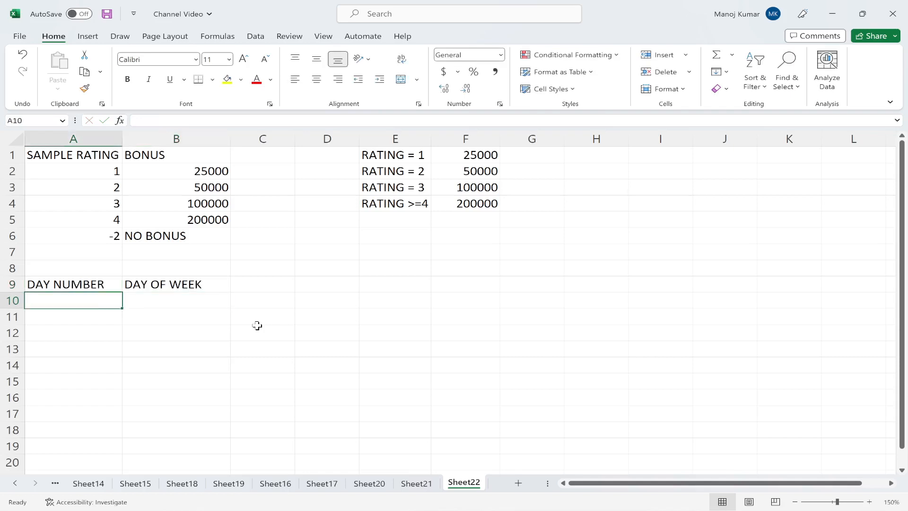
type("3")
key("Tab")
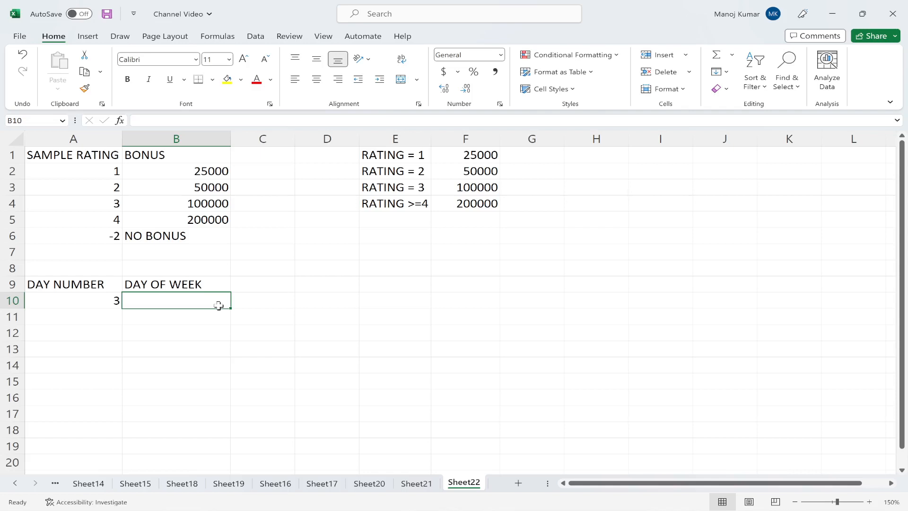
- Begin an IFS formula in B10 whose first condition, A10=1, returns "SUN"
type("=")
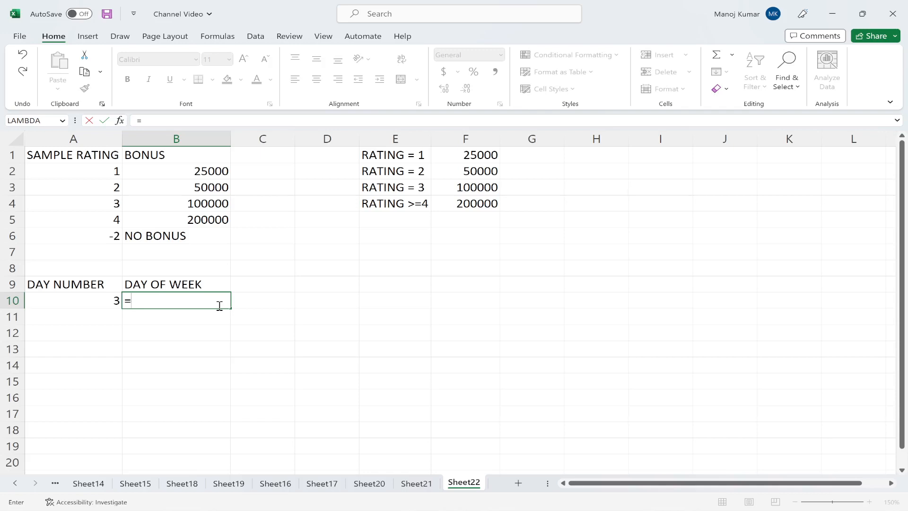
type("IF")
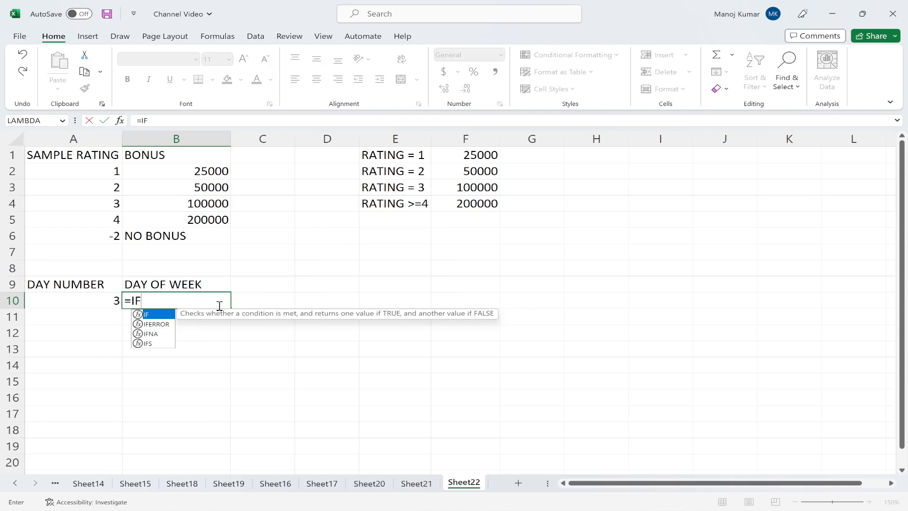
key("Down")
key("Down")
key("Down")
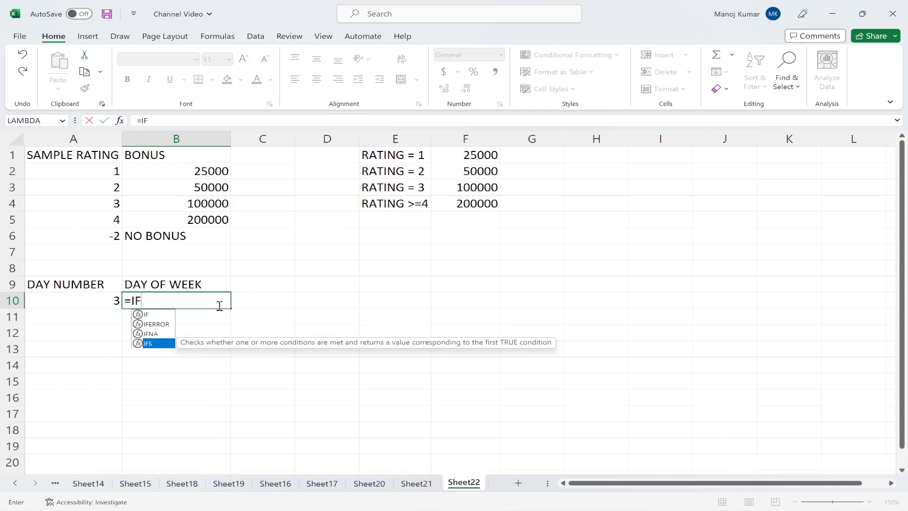
key("Tab")
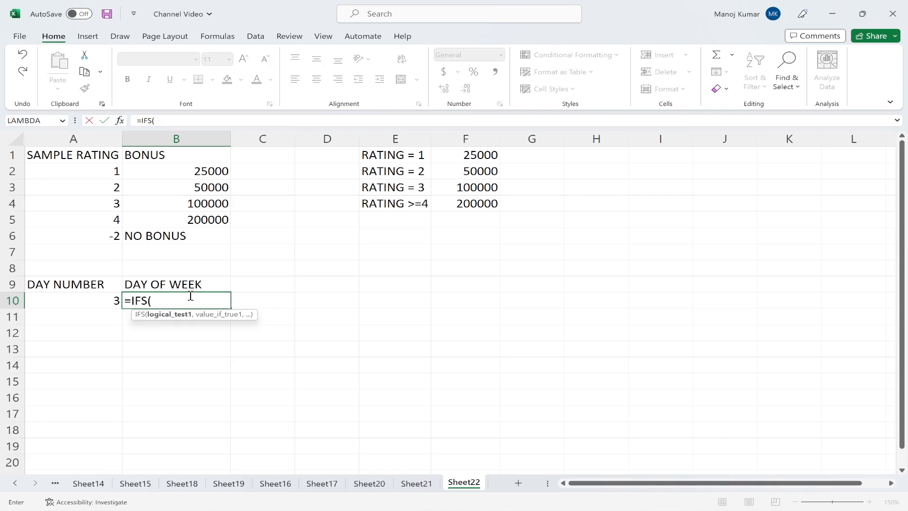
left_click(92, 304)
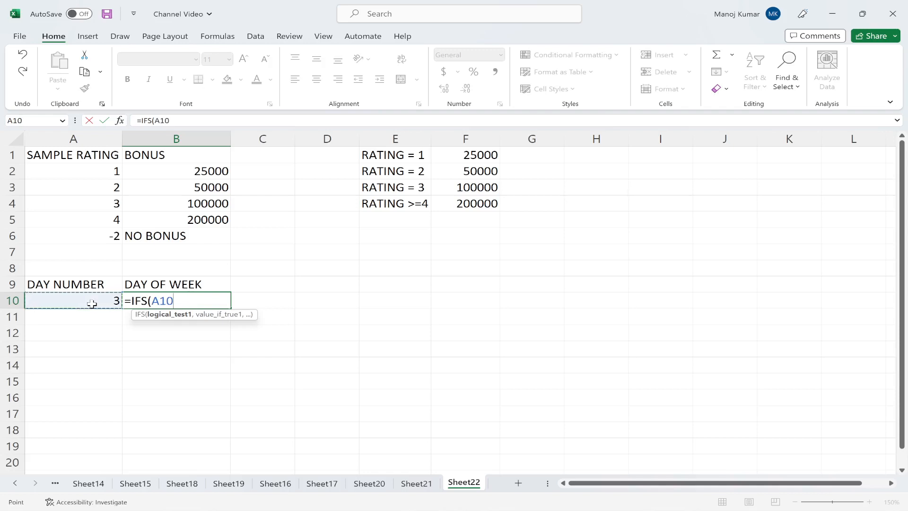
type("=")
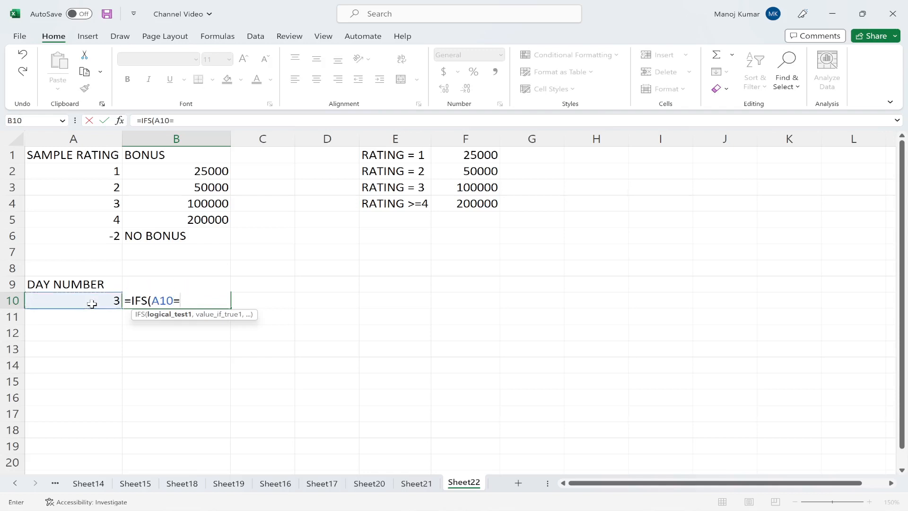
type("1,")
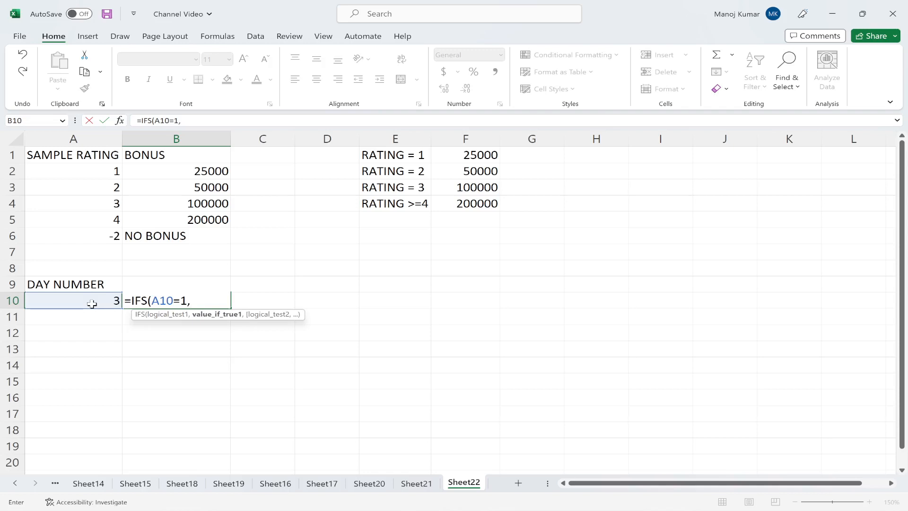
type("\"SUN\",")
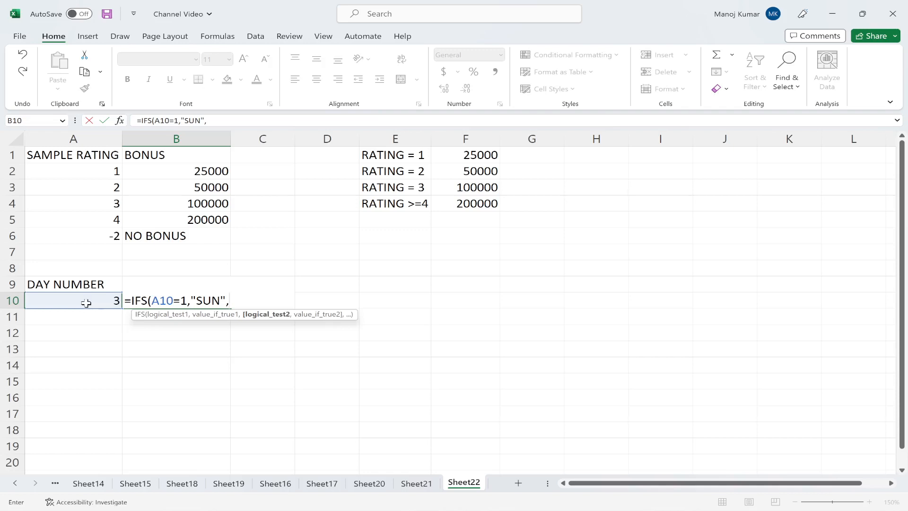
- Extend the IFS formula in B10 with the conditions A10=2 returning "MON" and A10=3 returning "TUE"
left_click(86, 303)
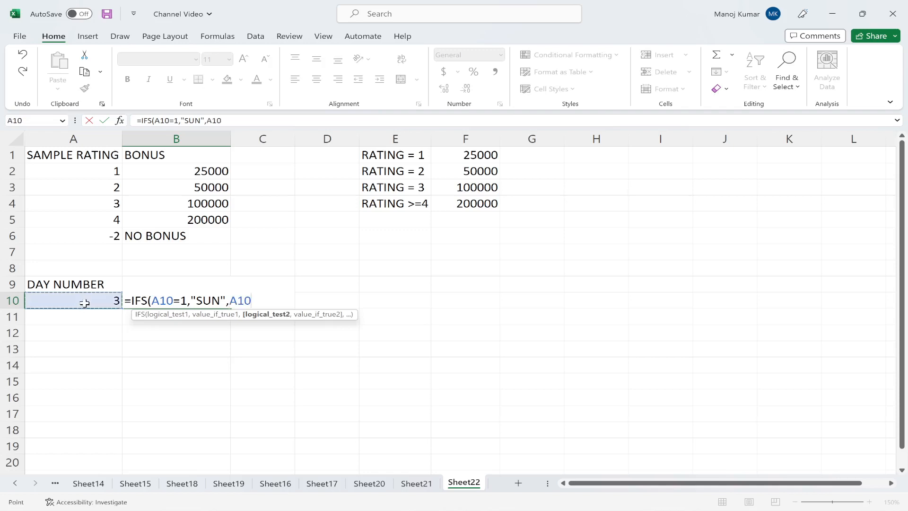
type("=2,\"")
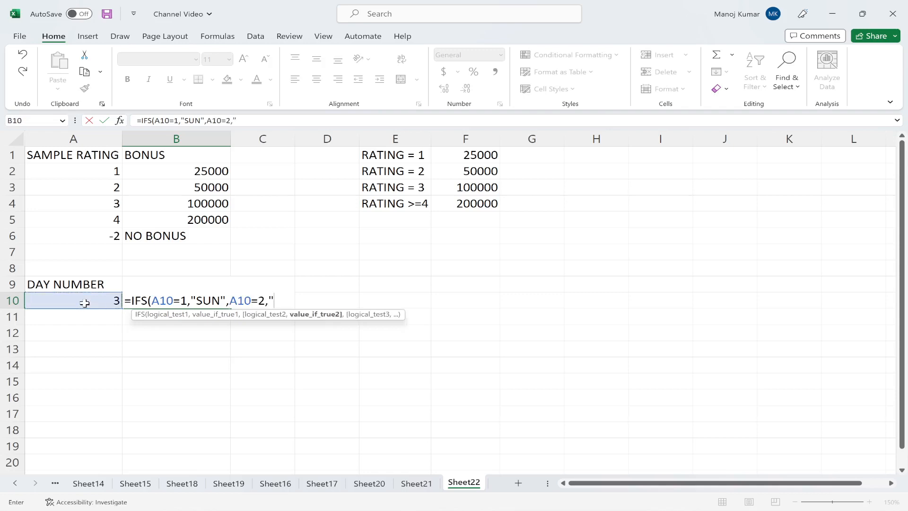
type("MON\",")
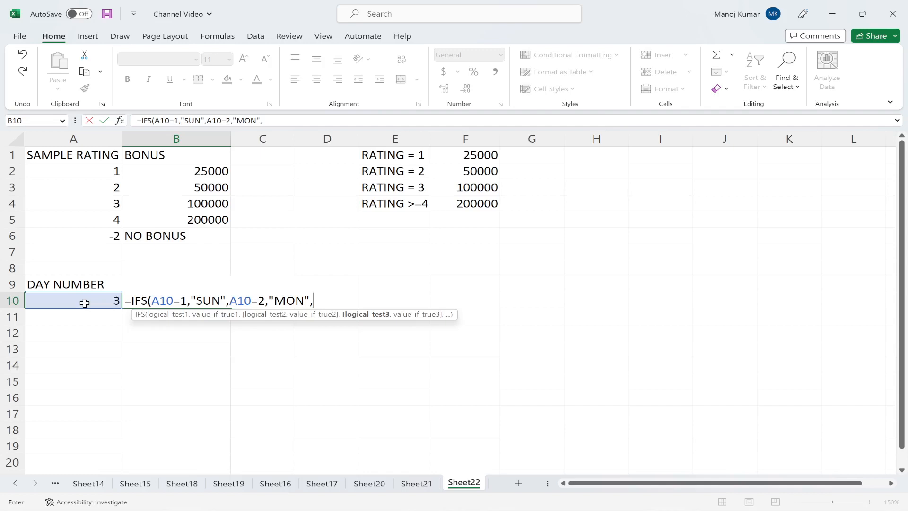
left_click(82, 303)
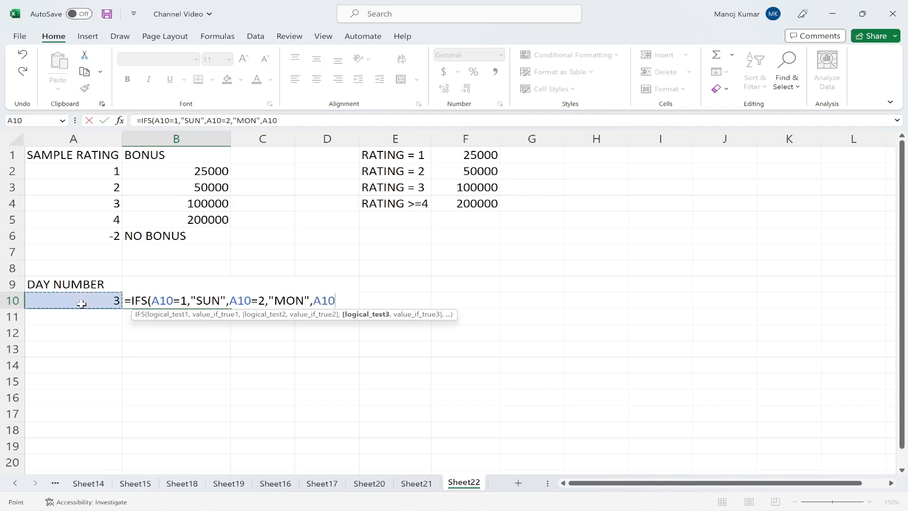
type("=3,\"TUE")
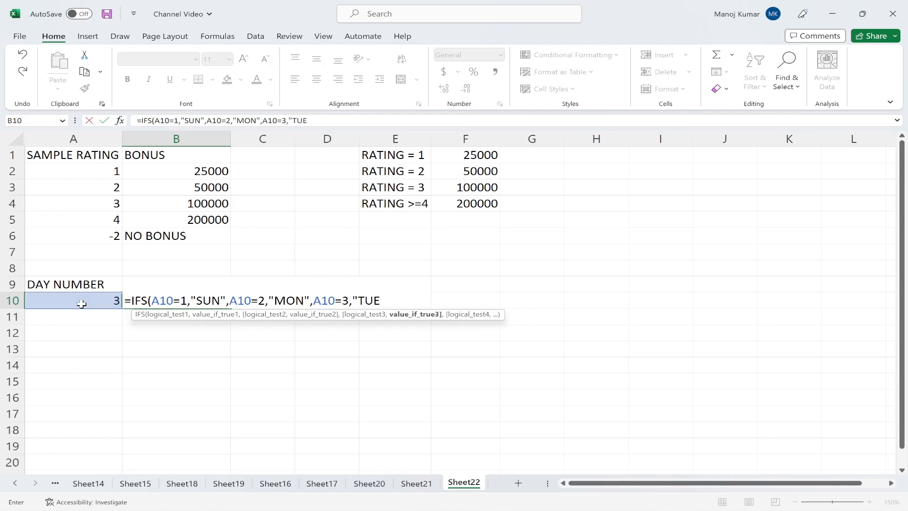
type("\",")
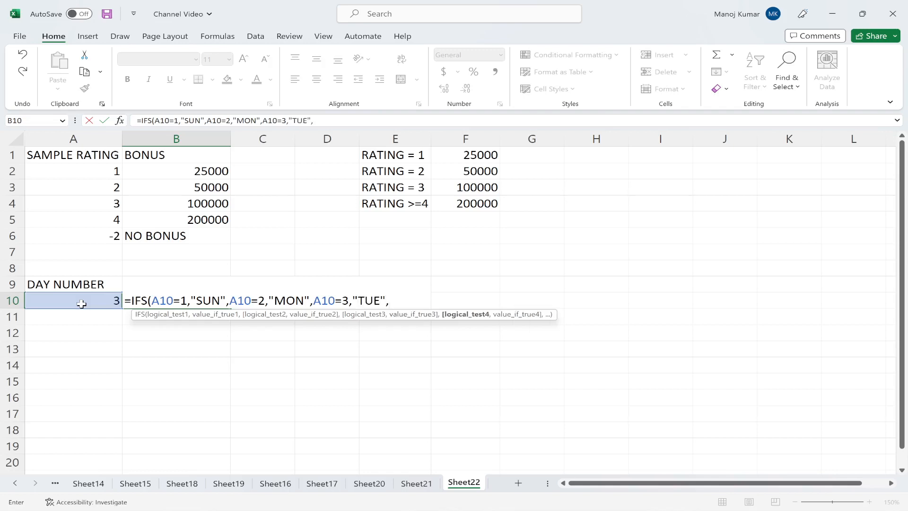
- Add the conditions A10=4 returning "WED" and A10=5 returning "THU" to the IFS formula in B10
left_click(79, 305)
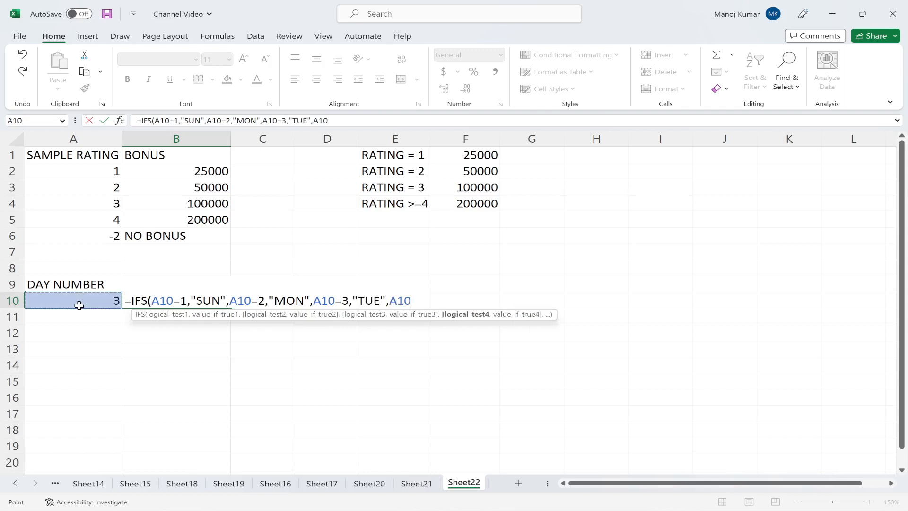
type("=4,\"WED")
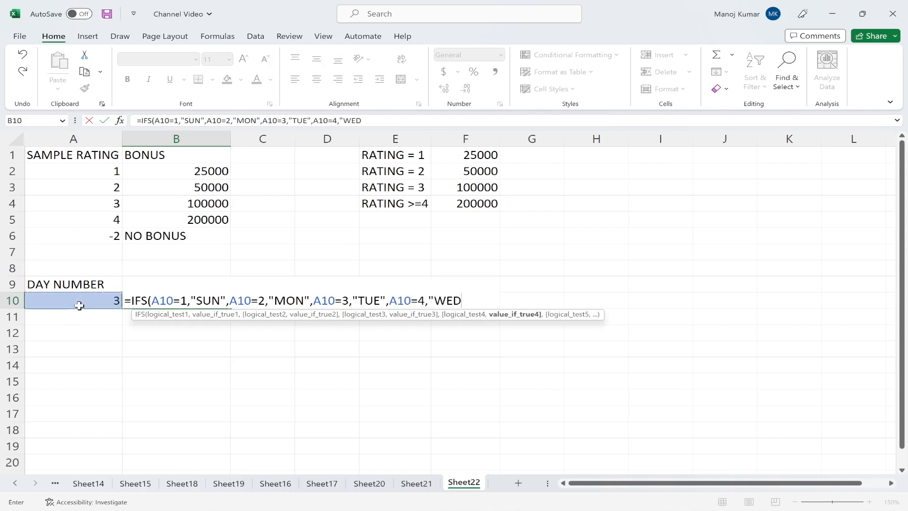
type("\",")
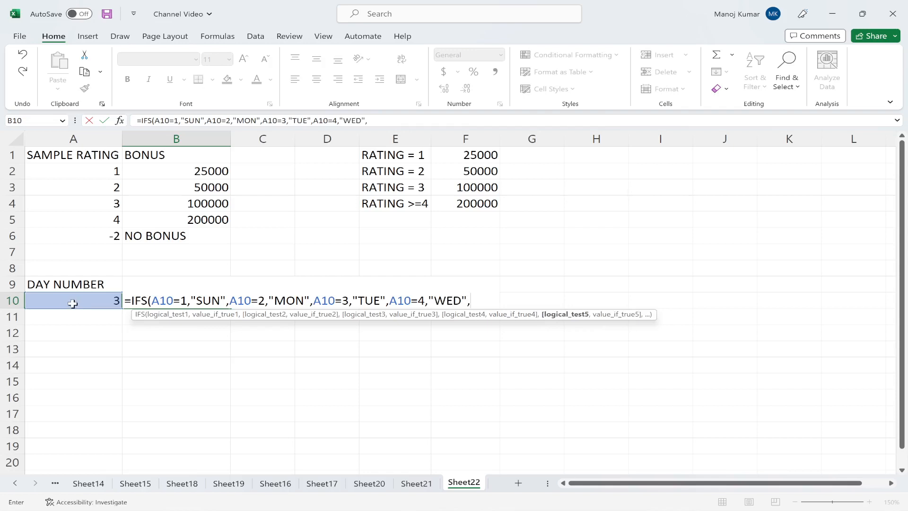
left_click(78, 302)
type("=5")
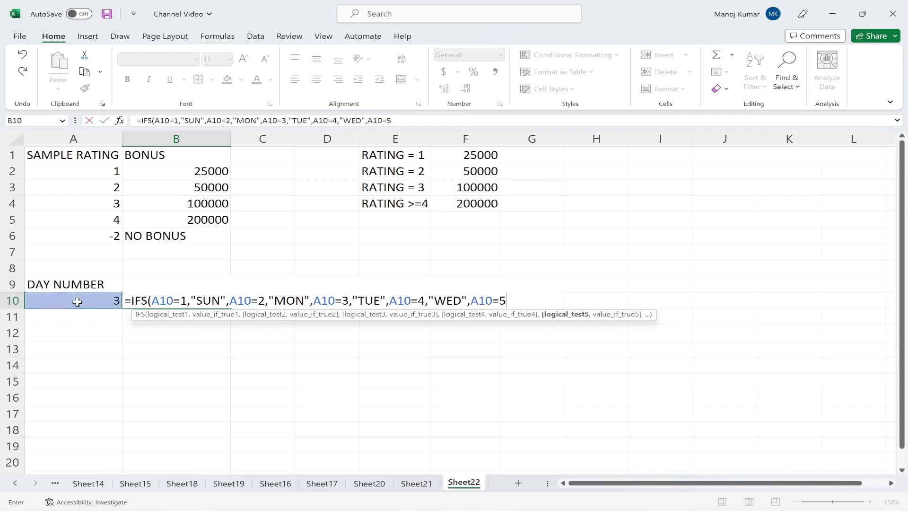
type(",\"THU")
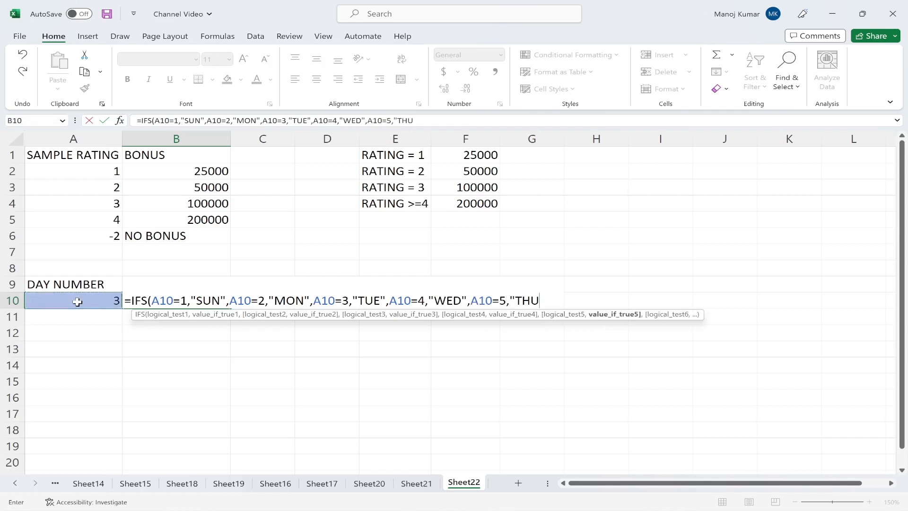
type("\",")
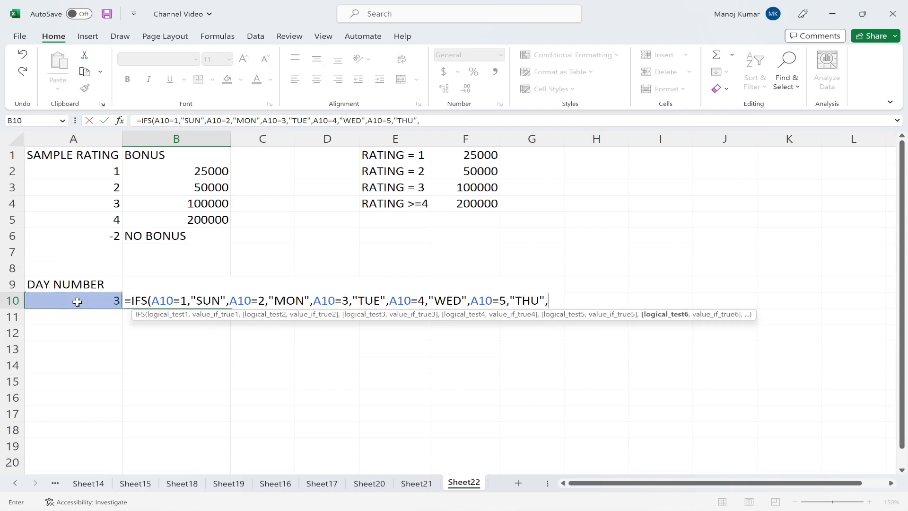
- Complete the IFS formula in B10 with the conditions A10=6 returning "FRI" and A10=7 returning "SAT"
left_click(78, 302)
type("=")
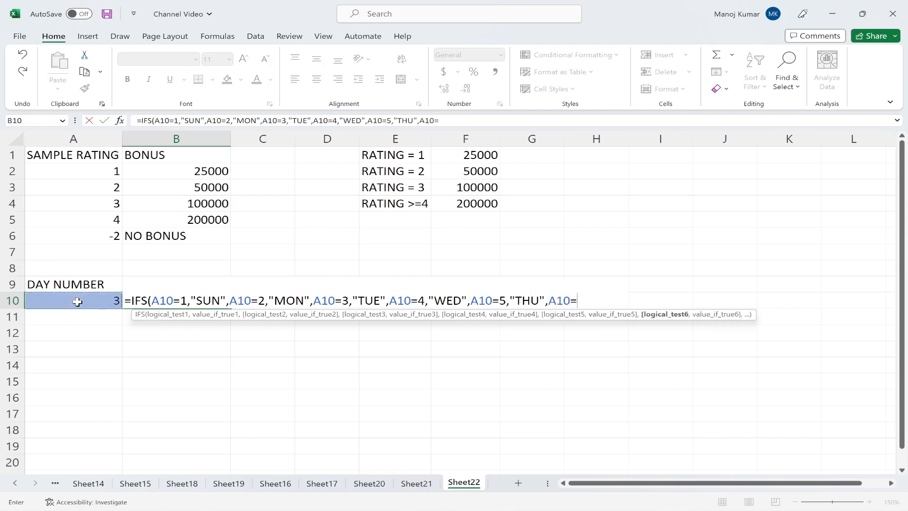
type("6,\"SAT")
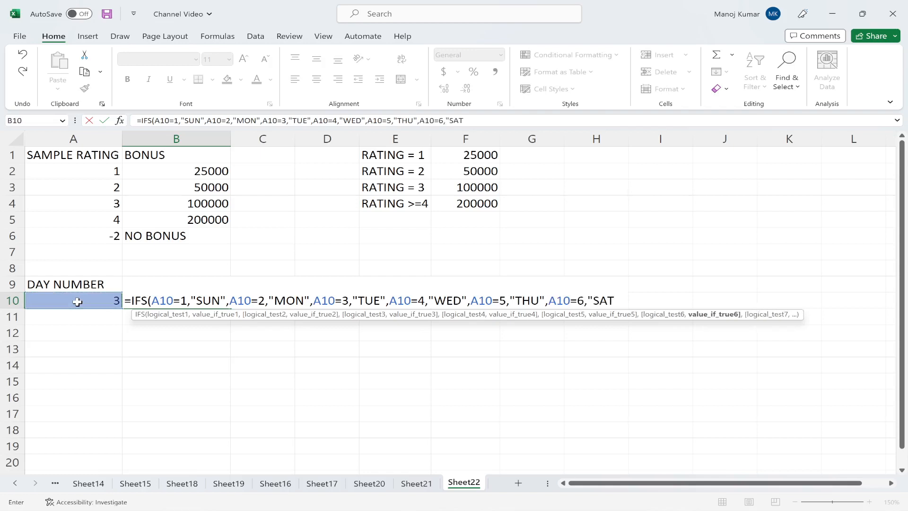
key("BackSpace")
key("BackSpace")
key("BackSpace")
type("FRI\",")
left_click(78, 301)
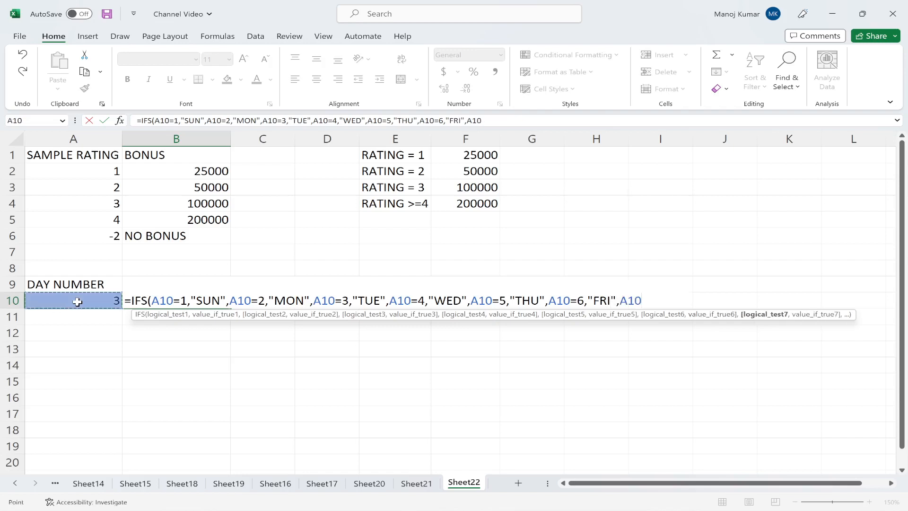
type("=7,\"SA")
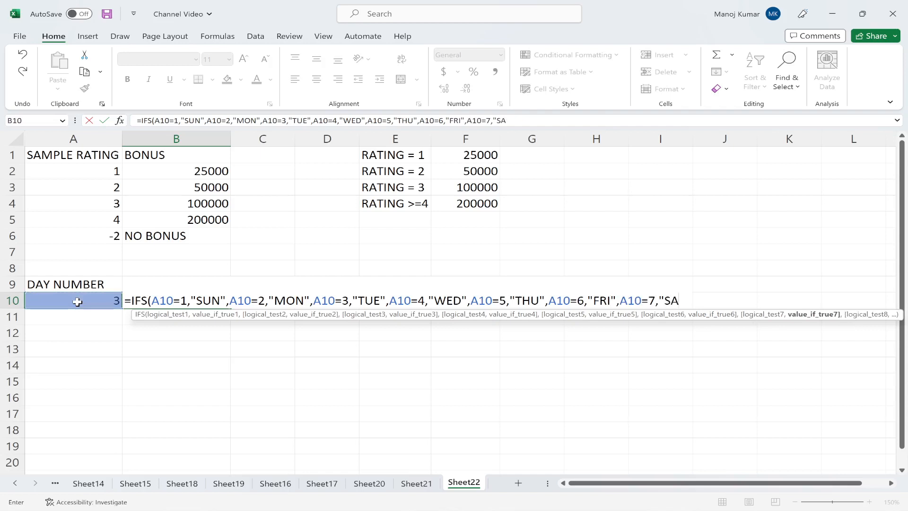
type("T\")")
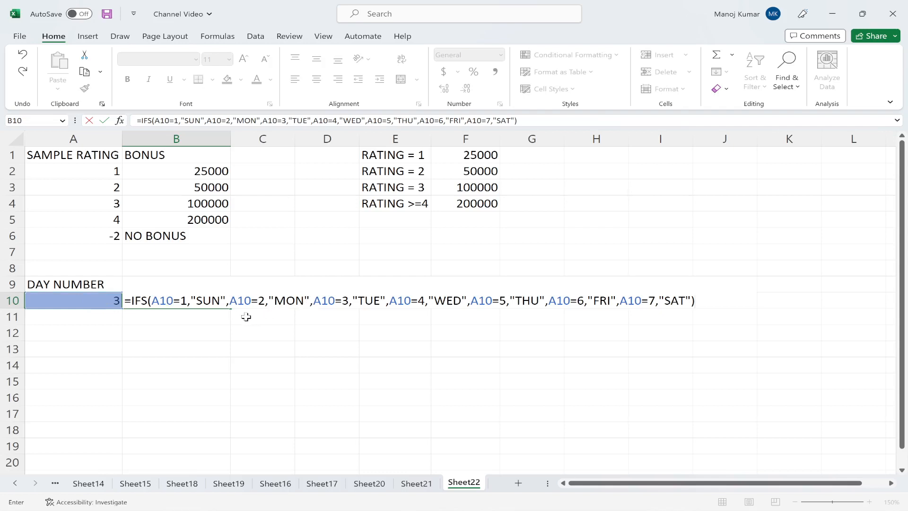
key("Return")
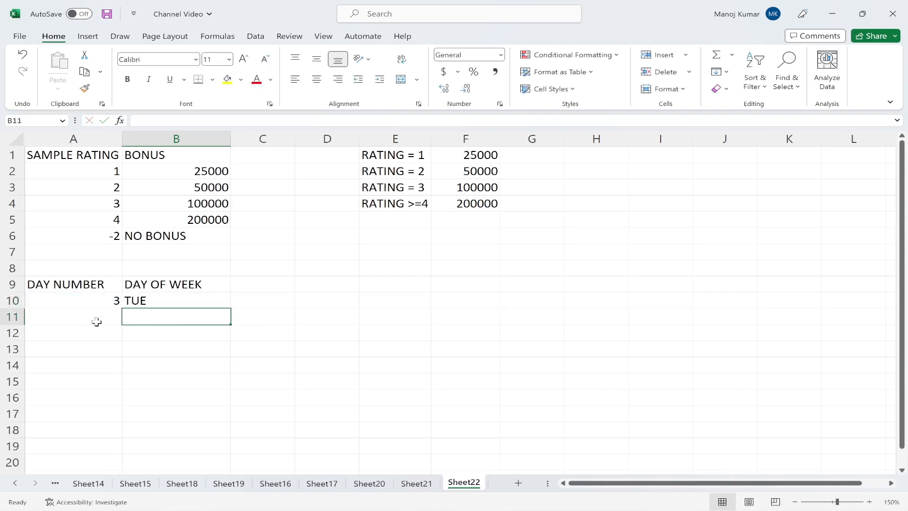
- Test the IFS formula by setting the day number in A10 to 5, 2 and 1 in turn
left_click(93, 305)
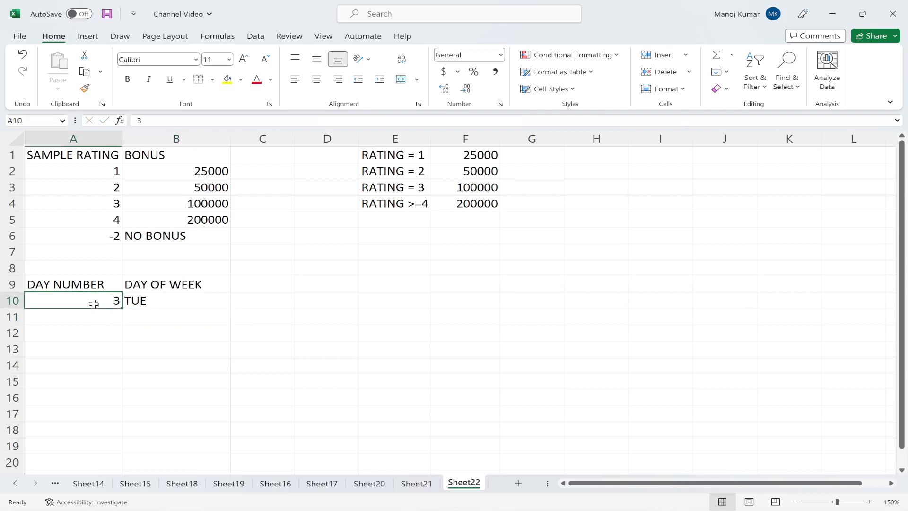
type("5")
key("Return")
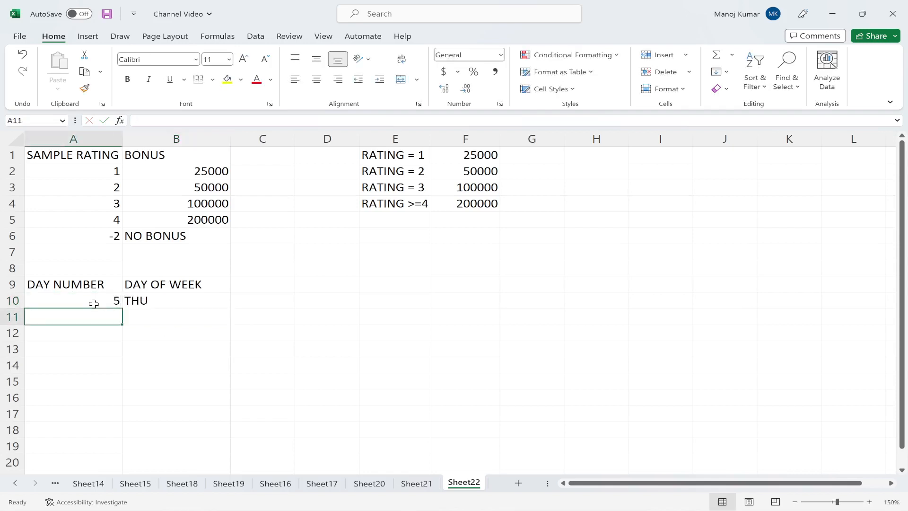
left_click(94, 302)
type("2")
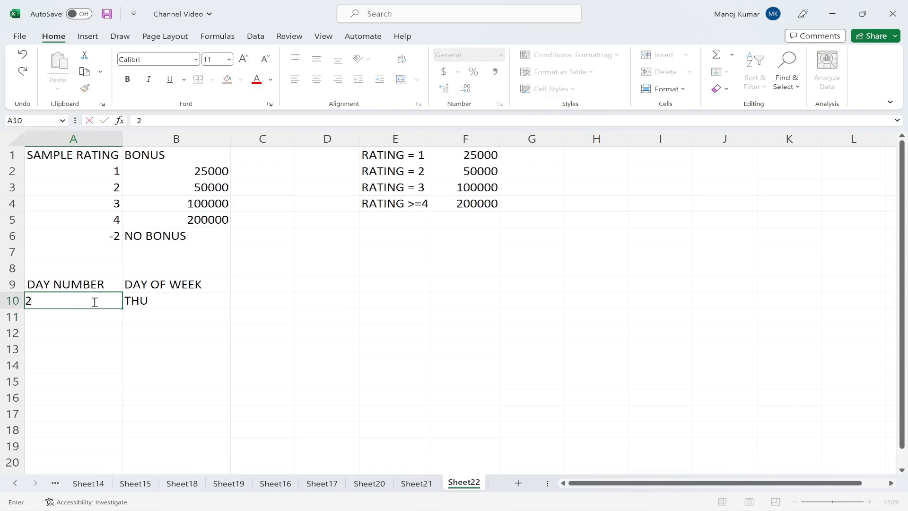
key("Return")
left_click(94, 302)
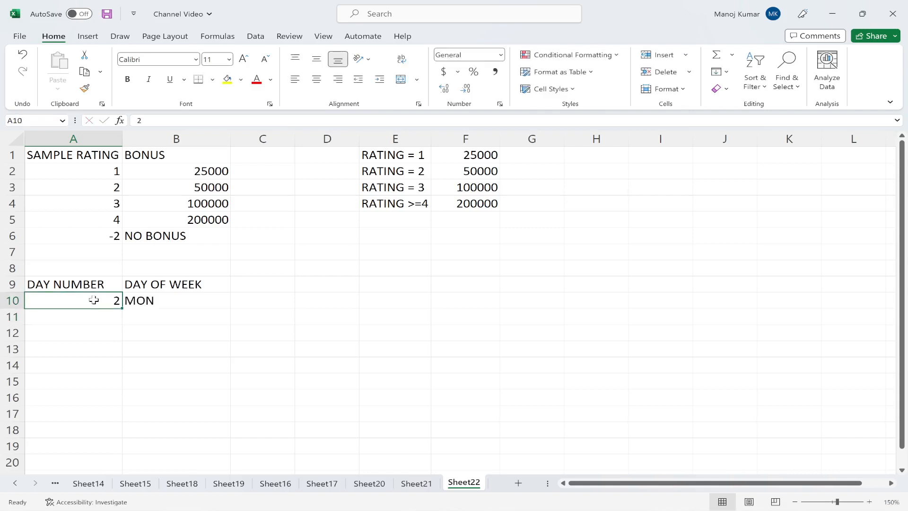
type("1")
key("Return")
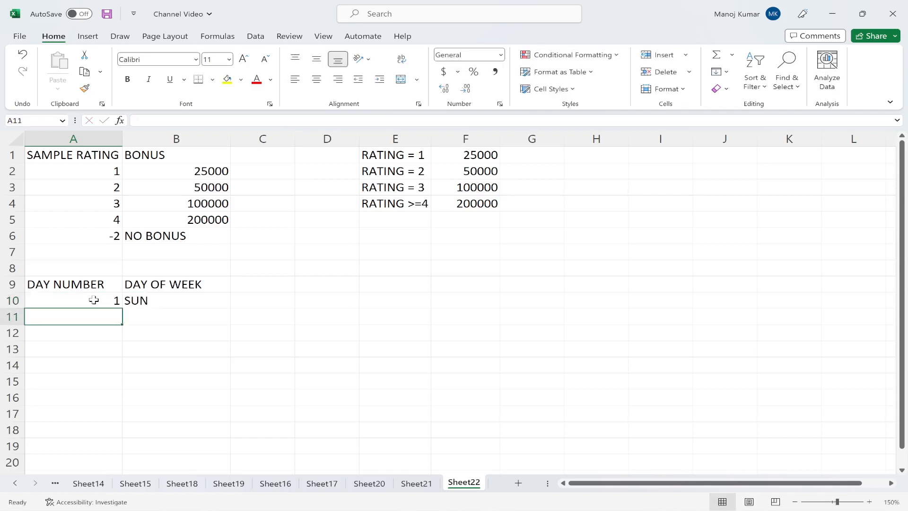
- Examine the condition and result pairs of the IFS formula in B10 without changing it
left_click(170, 303)
double_click(170, 303)
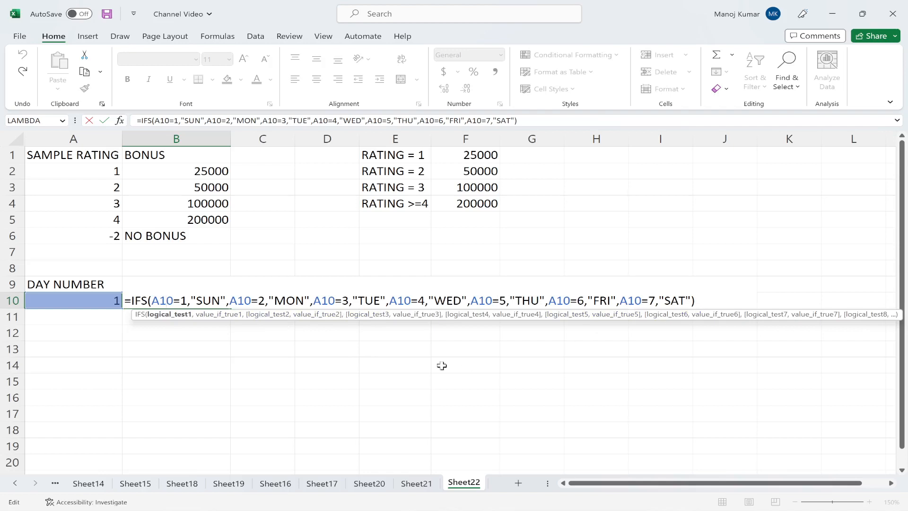
key("Return")
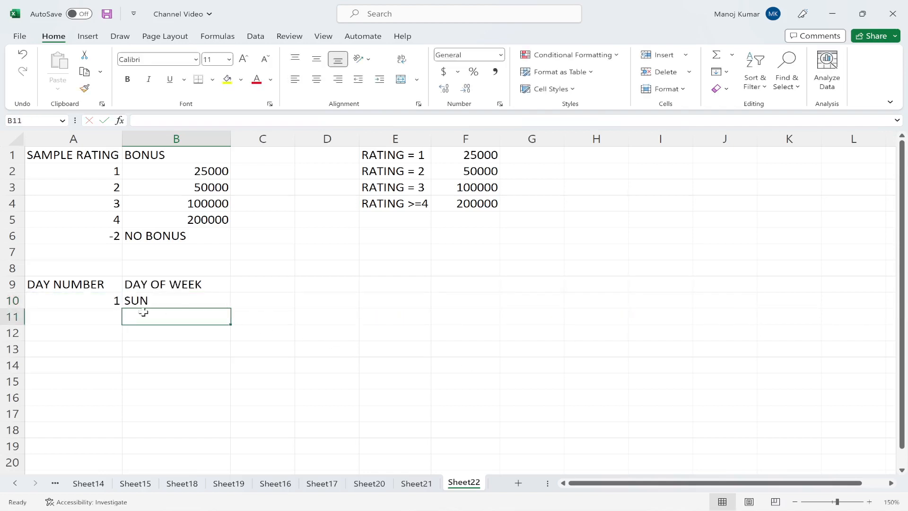
- Set the day number in A10 to 8 and check how the formula in B10 handles an out-of-range value
left_click(88, 302)
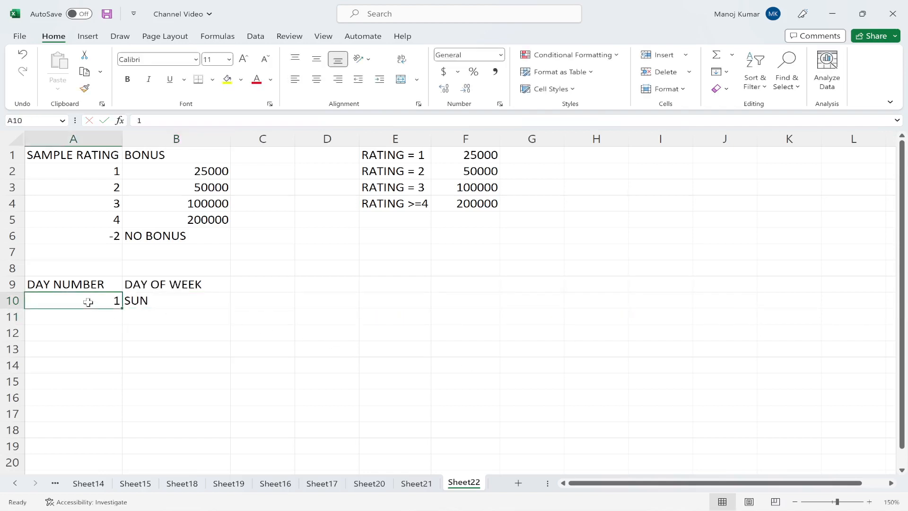
type("8")
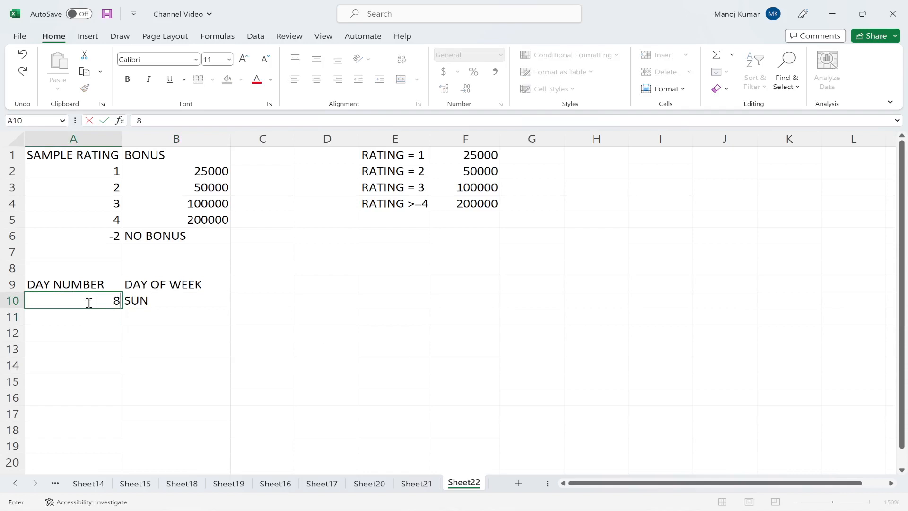
key("Return")
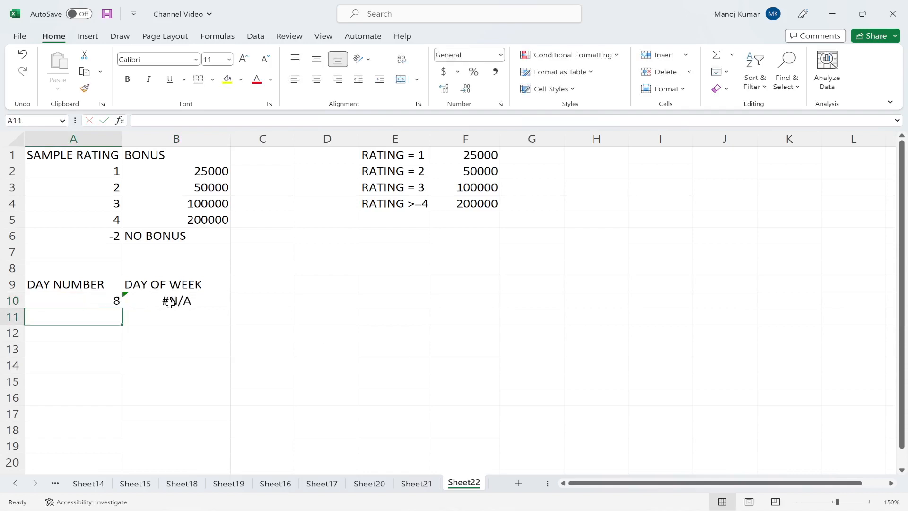
left_click(189, 302)
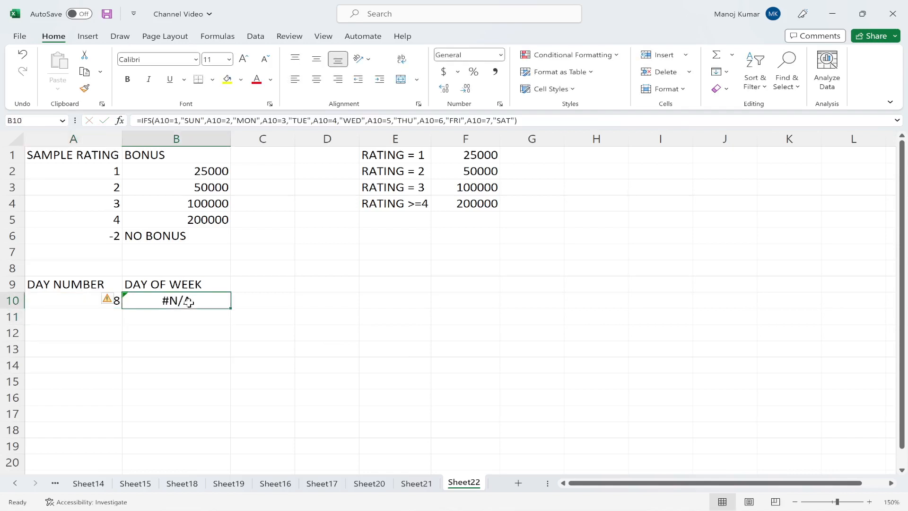
left_click(182, 326)
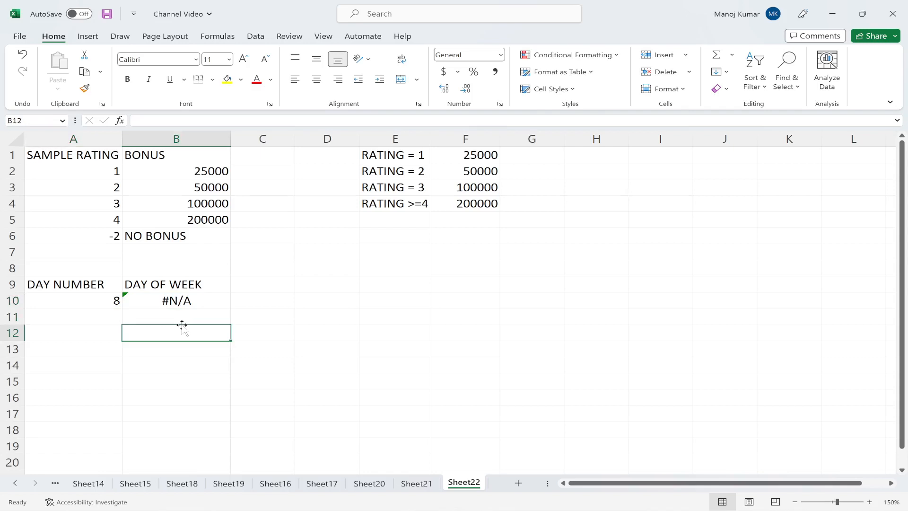
left_click(186, 300)
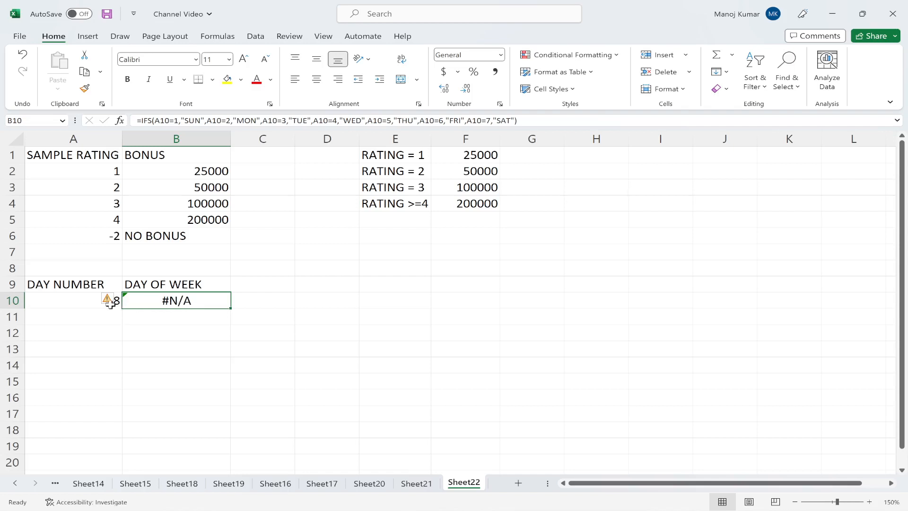
mouse_move(108, 302)
- Enter the header IFERROR in C9, beside the DAY OF WEEK header
left_click(277, 289)
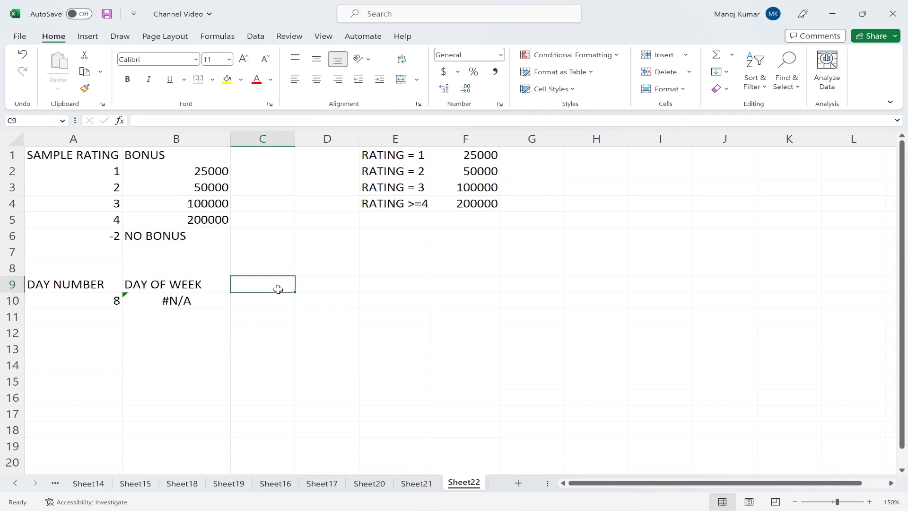
type("IF")
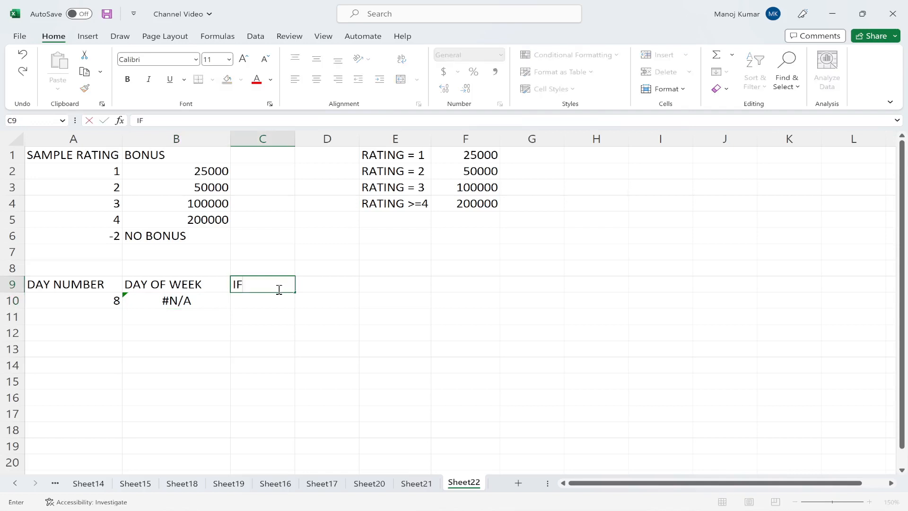
type("ERROR")
key("Return")
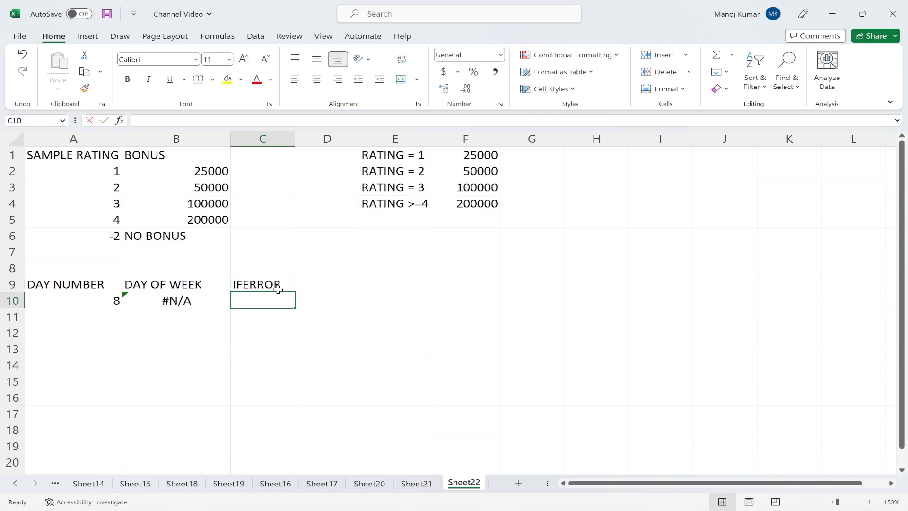
- Enter the formula =IFERROR(B10,"ERROR") in C10
type("=IF")
key("Down")
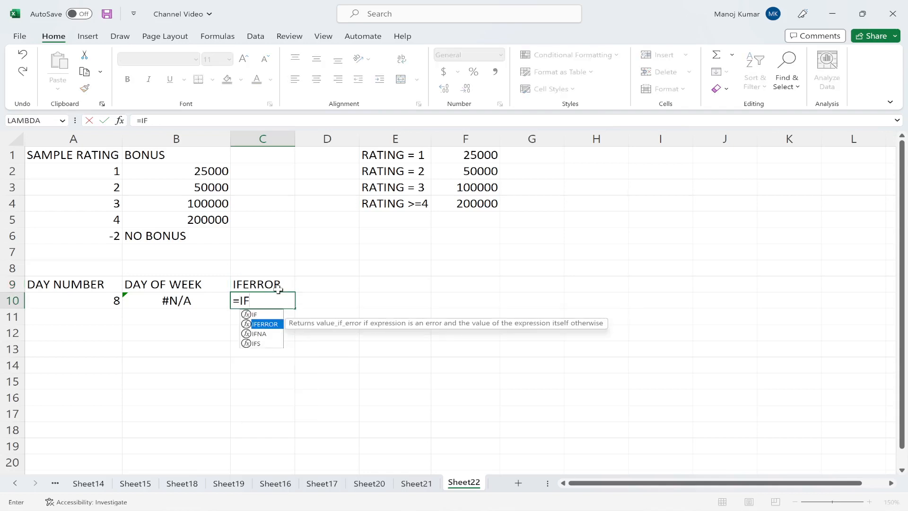
key("Tab")
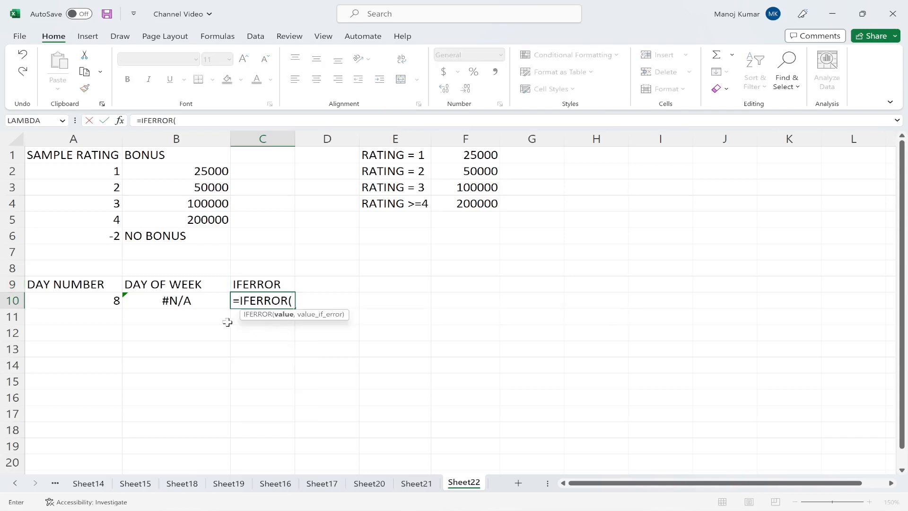
left_click(179, 305)
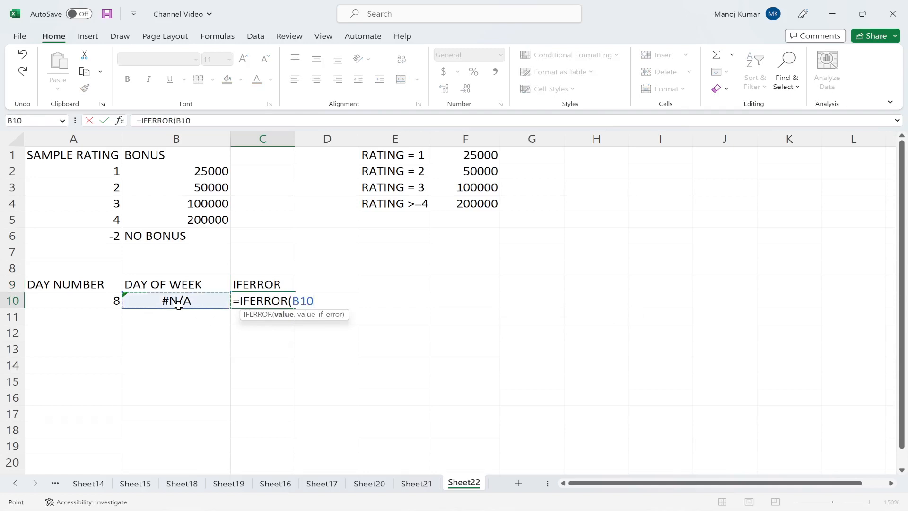
key("BackSpace")
key("BackSpace")
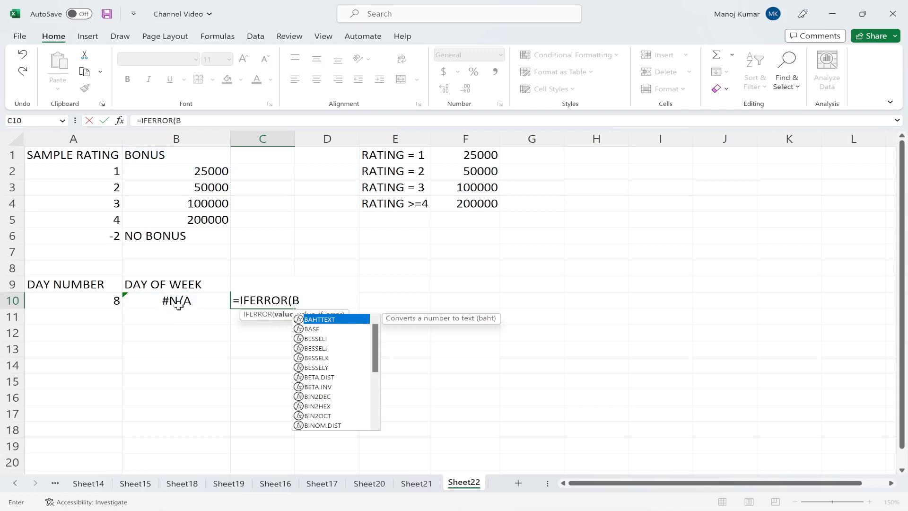
key("BackSpace")
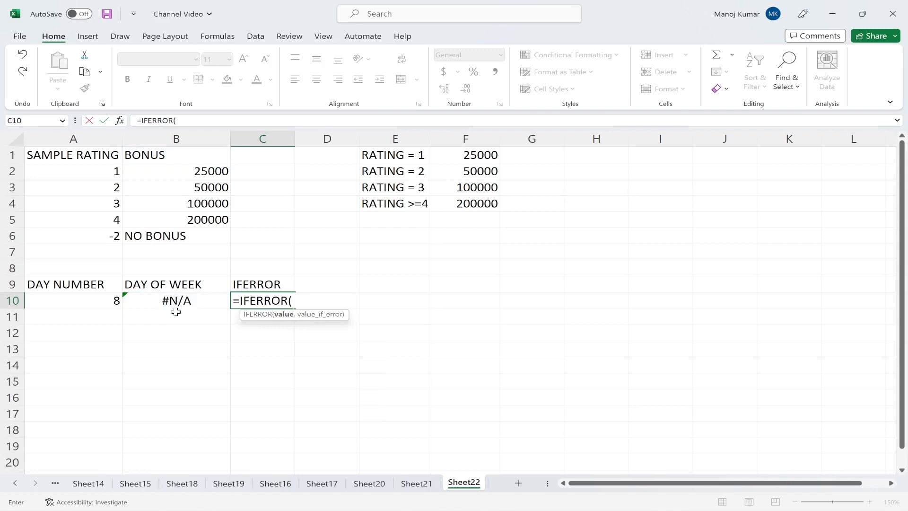
left_click(178, 304)
type(",")
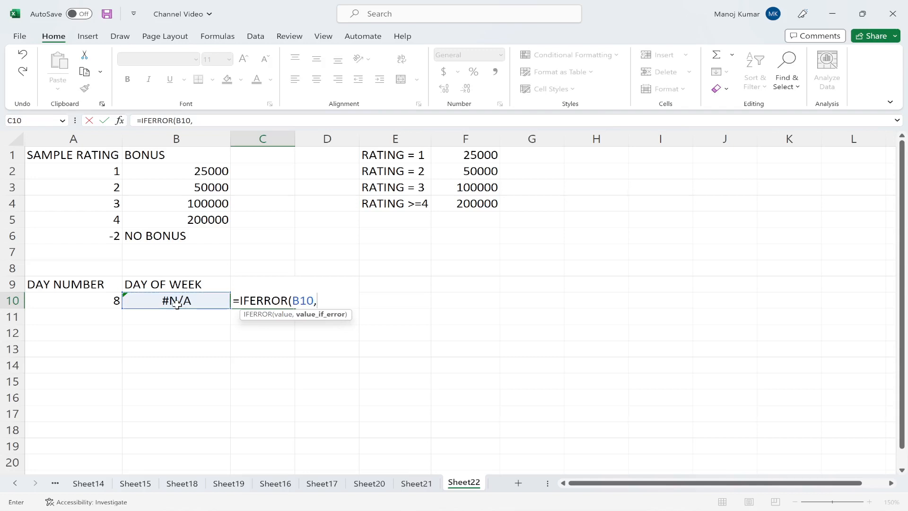
type("\"ERROR\"")
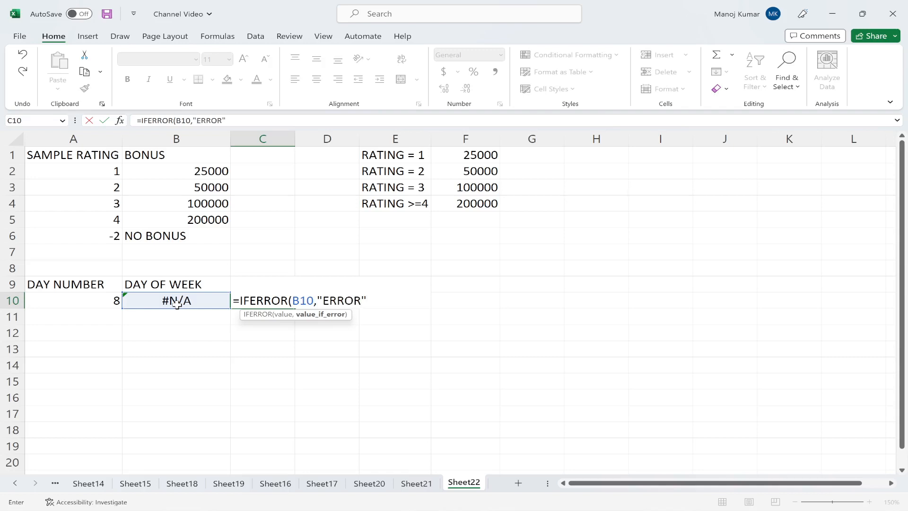
type(")")
key("Return")
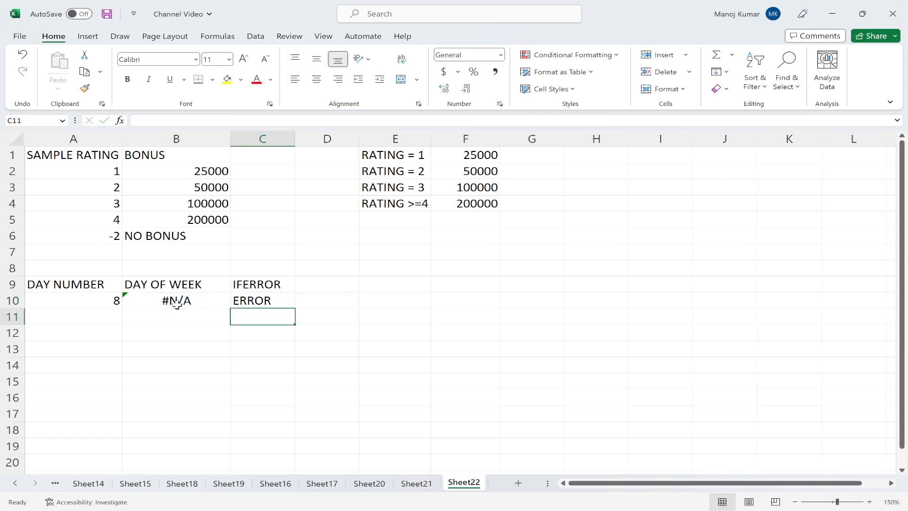
- Set the day number in A10 to 5 and check the IFERROR formula in C10 with this valid value
left_click(263, 304)
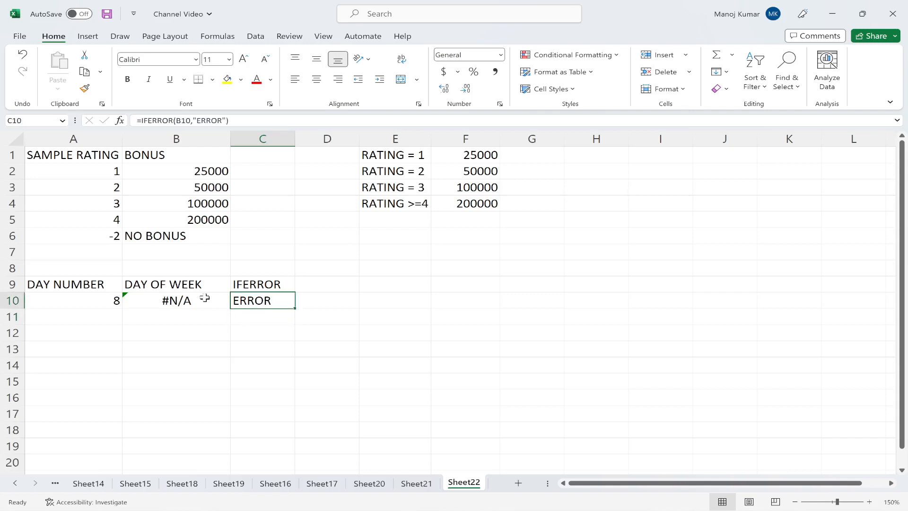
left_click(92, 302)
type("5")
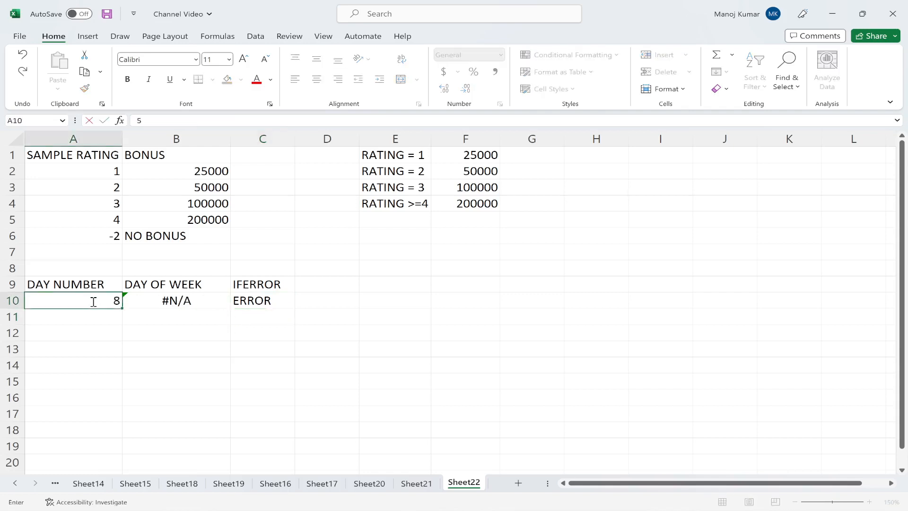
key("Return")
left_click(255, 302)
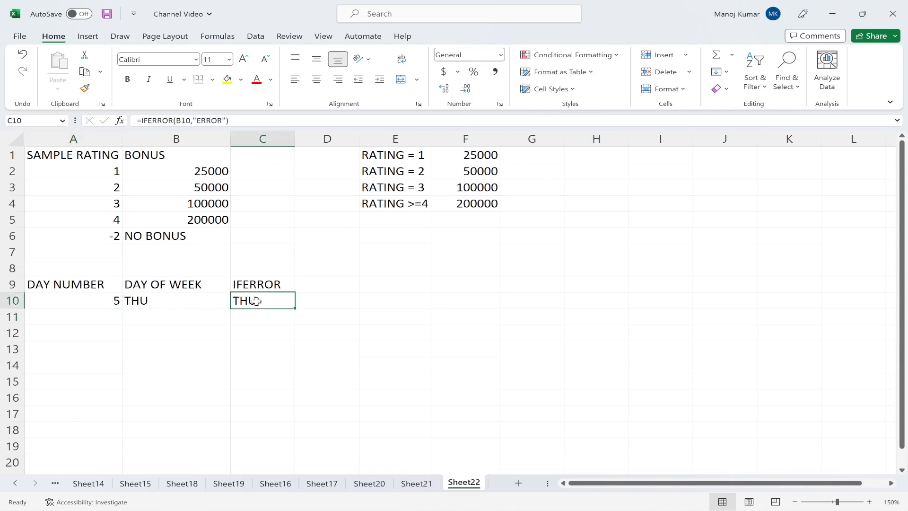
double_click(255, 301)
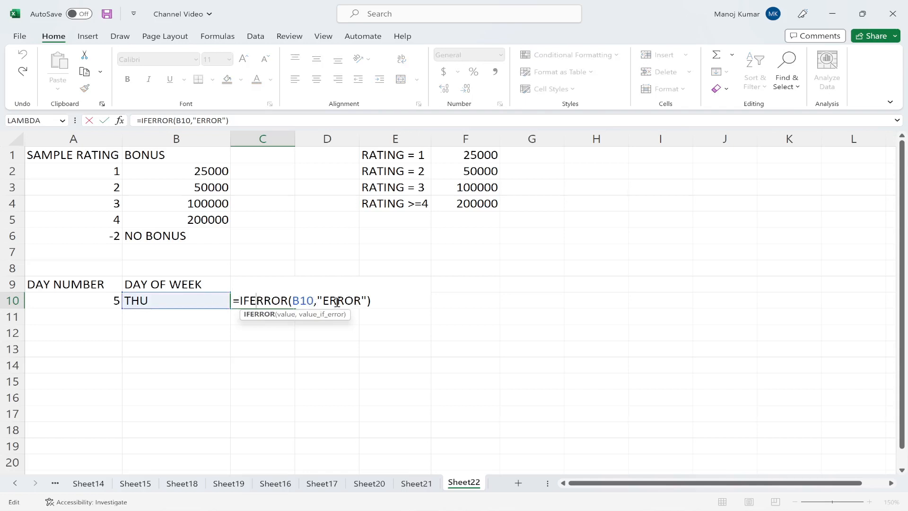
left_click(263, 327)
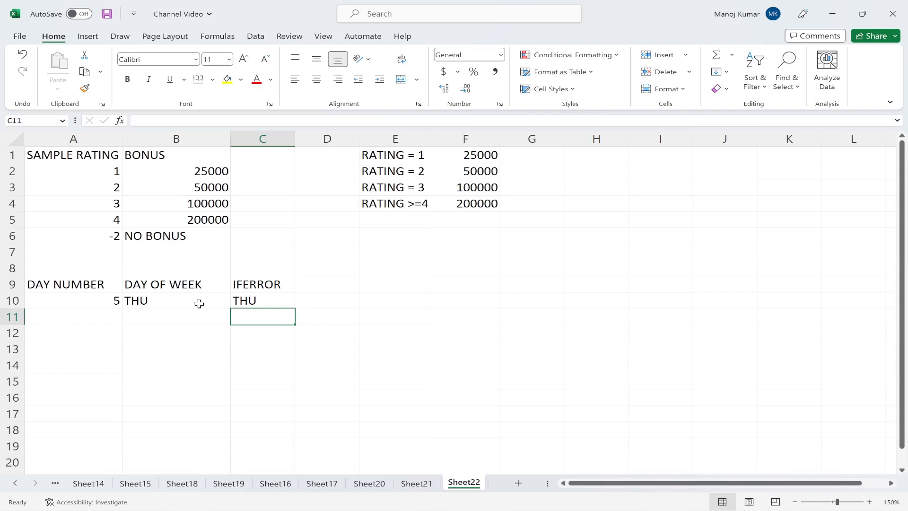
- Change the error fallback in the C10 formula from the word ERROR to empty text, giving =IFERROR(B10,"")
double_click(246, 299)
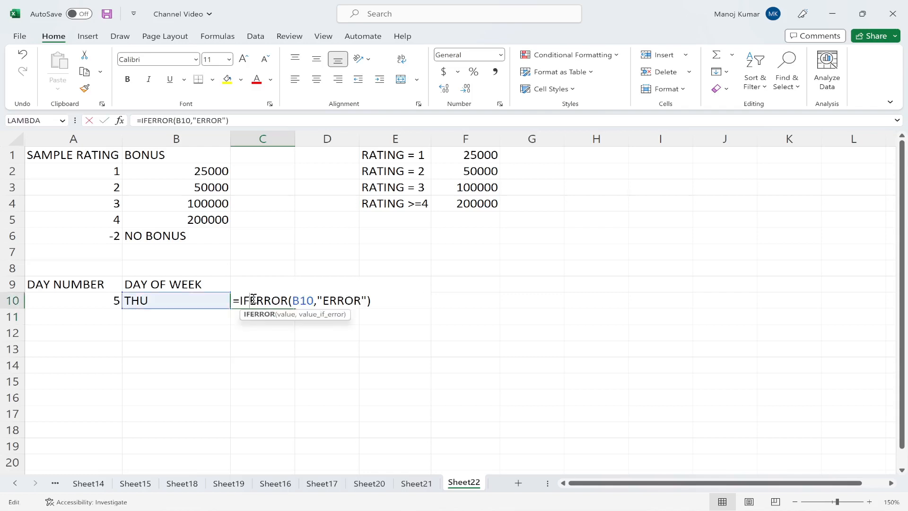
left_click(362, 301)
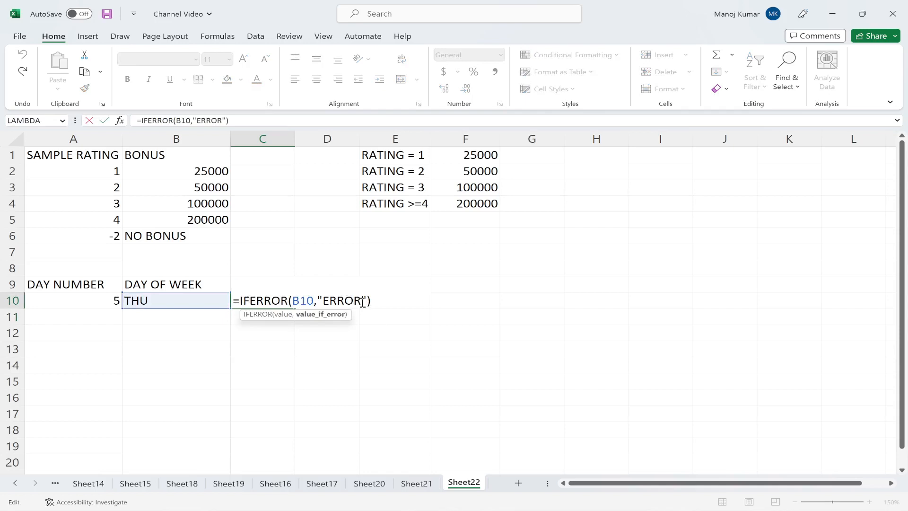
key("BackSpace")
key("BackSpace")
key("BackSpace")
key("BackSpace")
key("BackSpace")
key("Return")
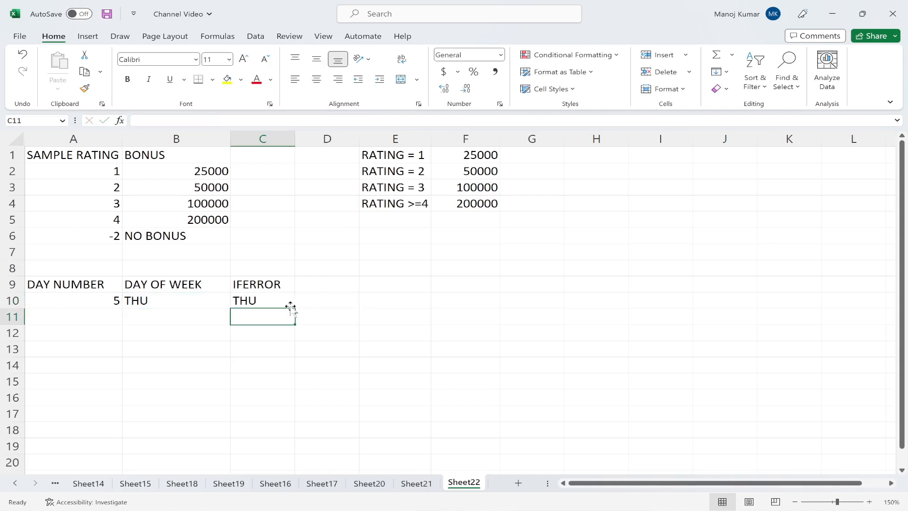
- Test the empty-text fallback in C10 by setting the day number in A10 to 8 and 0 in turn
left_click(92, 301)
type("8")
key("Return")
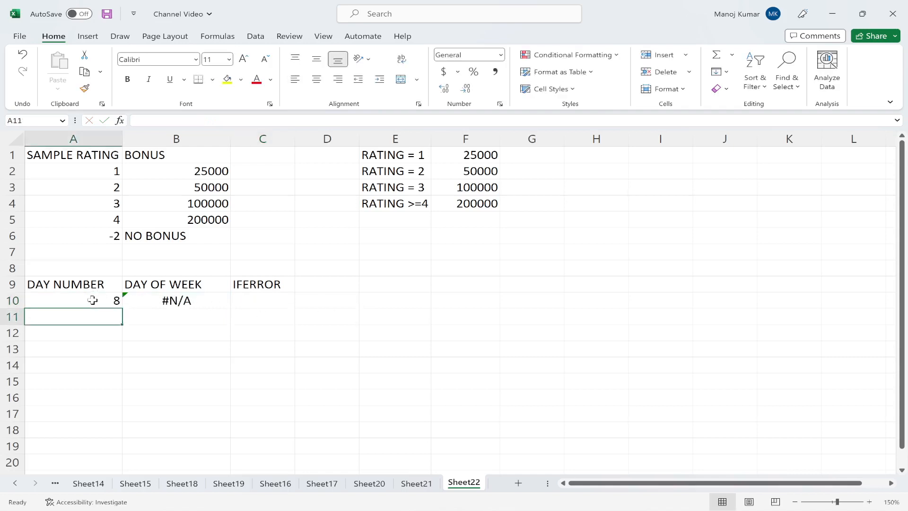
left_click(260, 301)
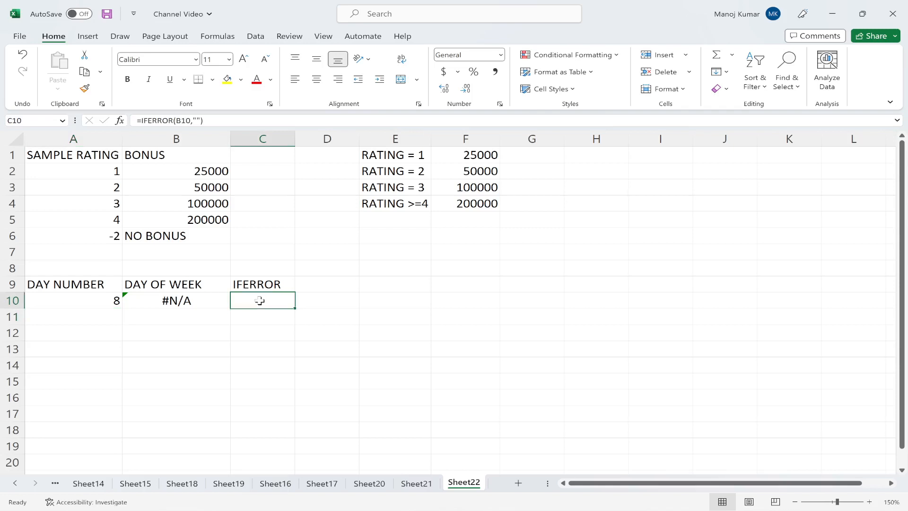
left_click(108, 303)
type("0")
key("Return")
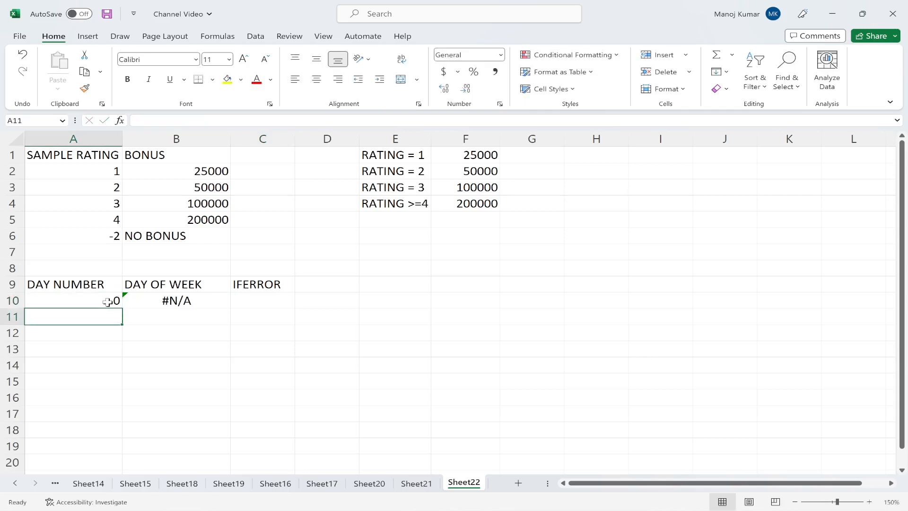
- Set the day number in A10 to 3 and compare the formulas in C10 and B10
left_click(101, 299)
type("3")
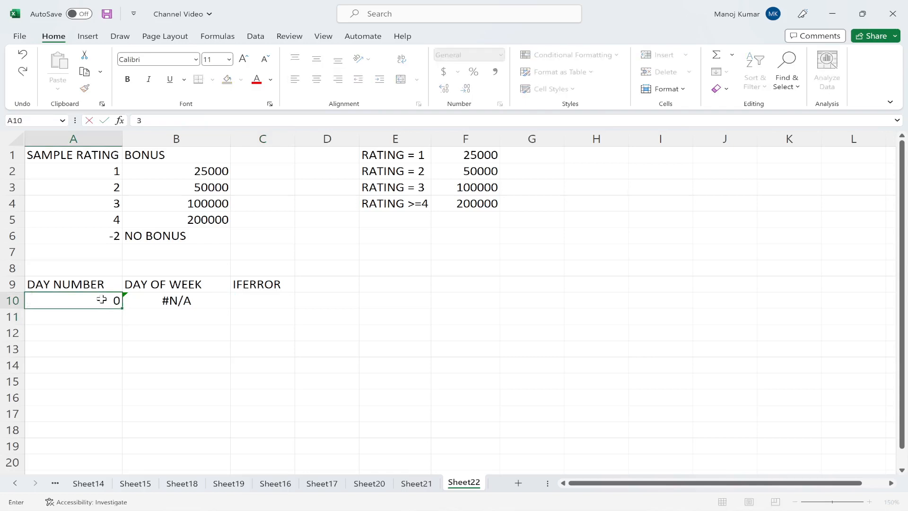
key("Return")
left_click(260, 308)
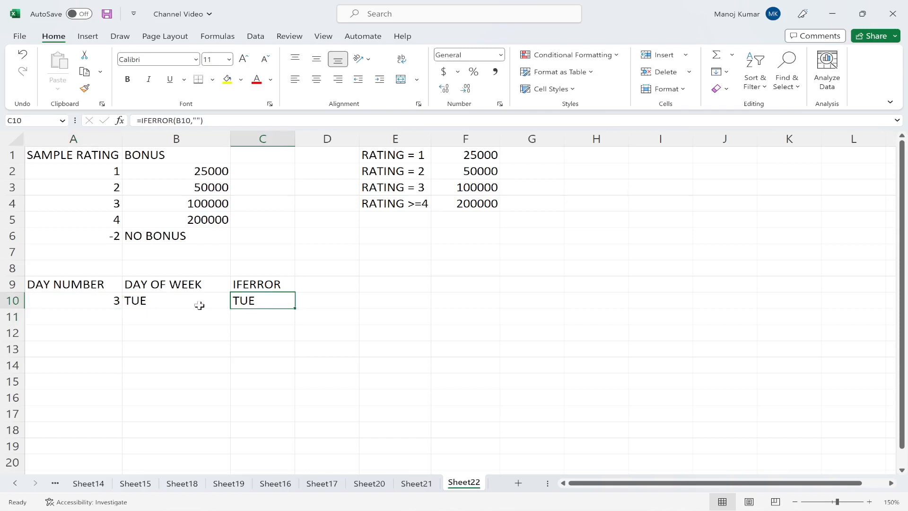
left_click(168, 302)
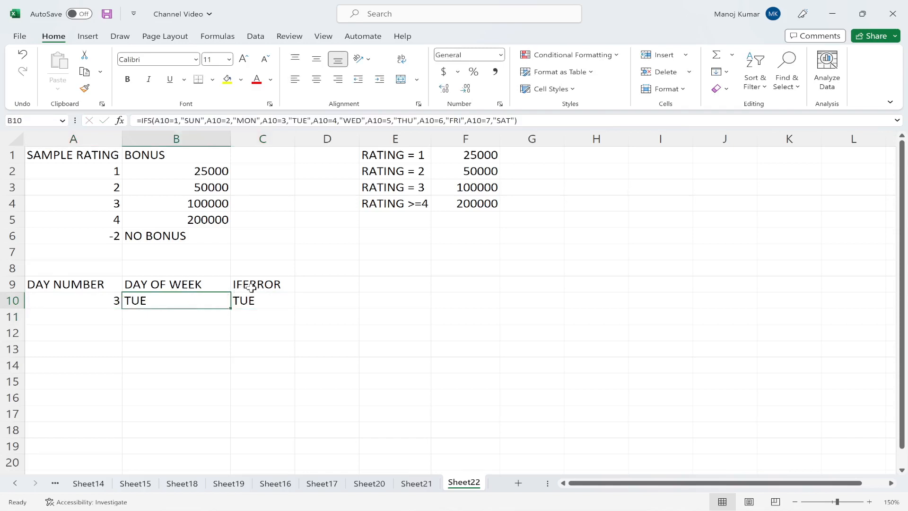
- Set the day number in A10 to 9 and compare how B10 and C10 handle the invalid value
left_click(107, 298)
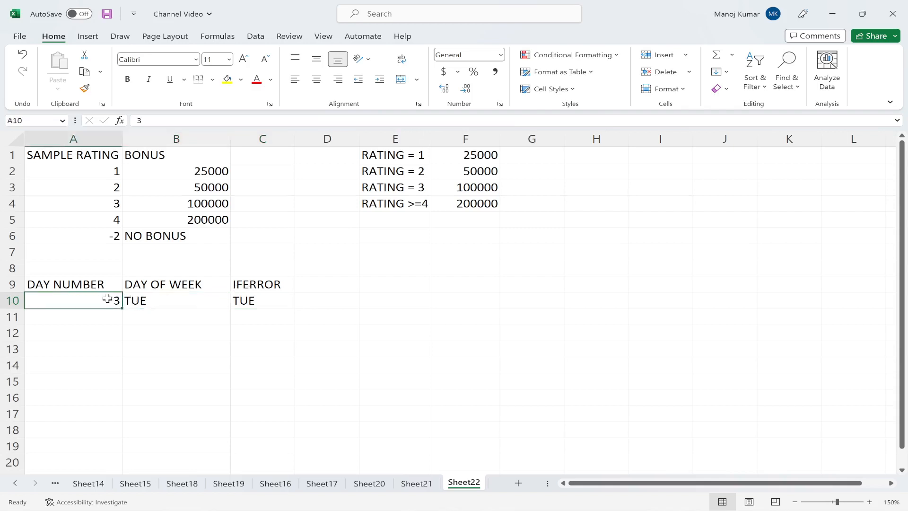
type("9")
key("Return")
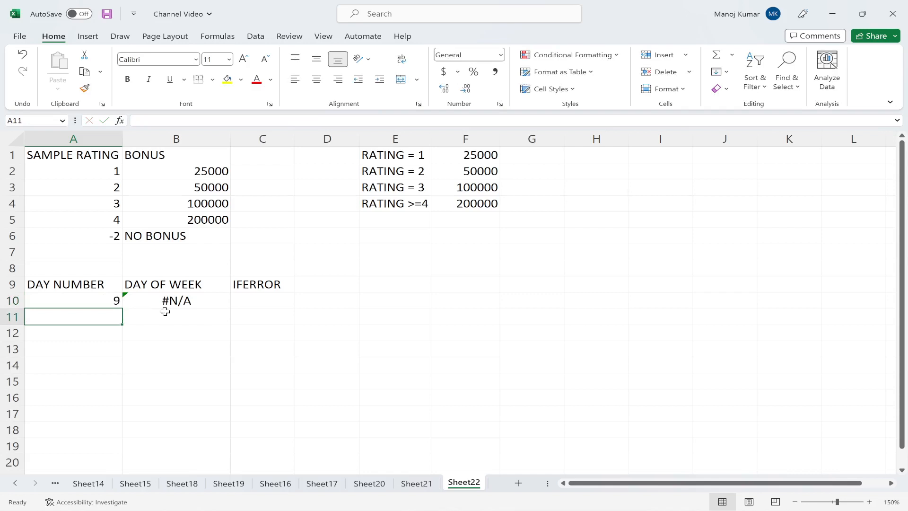
left_click(189, 301)
left_click(273, 304)
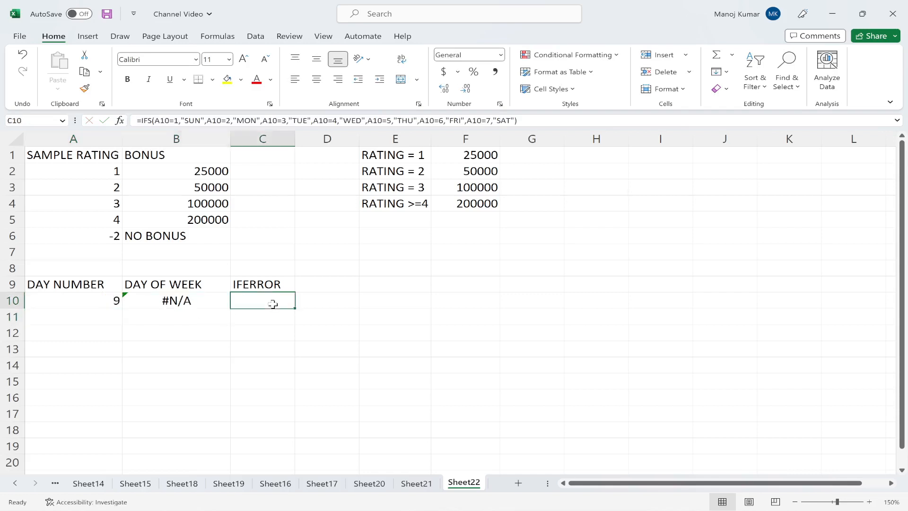
- Wrap the existing IFS formula in B10 in IFERROR with empty text "" as the error fallback
left_click(186, 303)
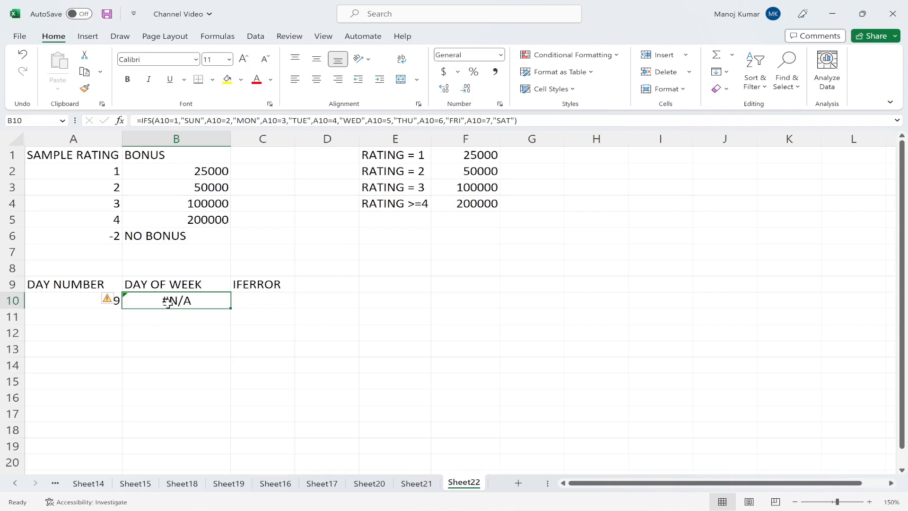
double_click(168, 301)
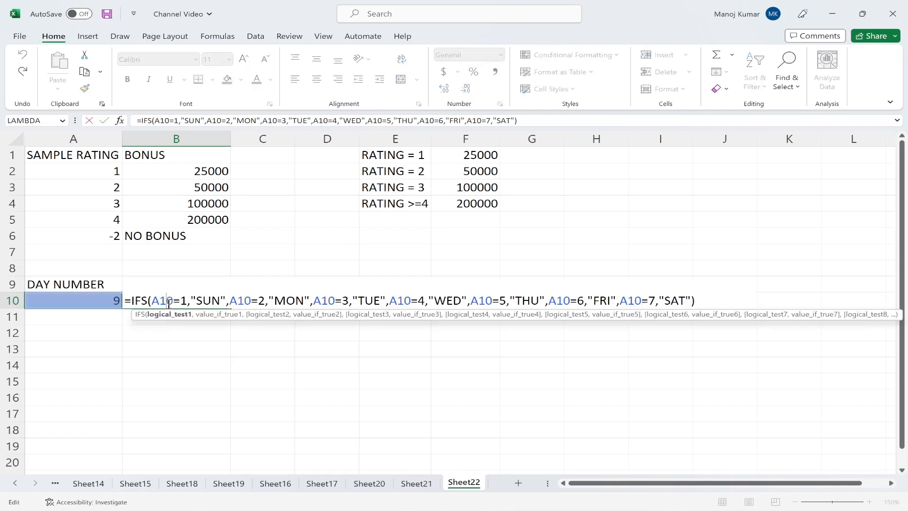
left_click(134, 301)
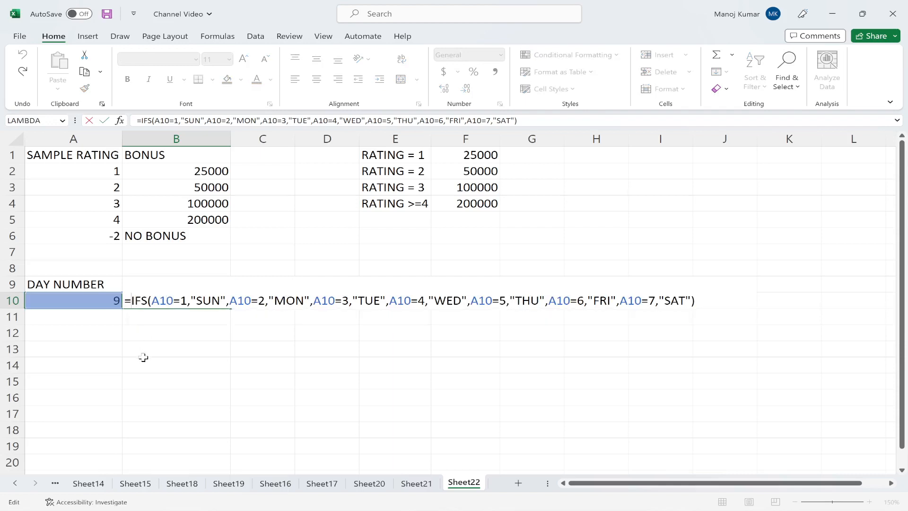
type("I")
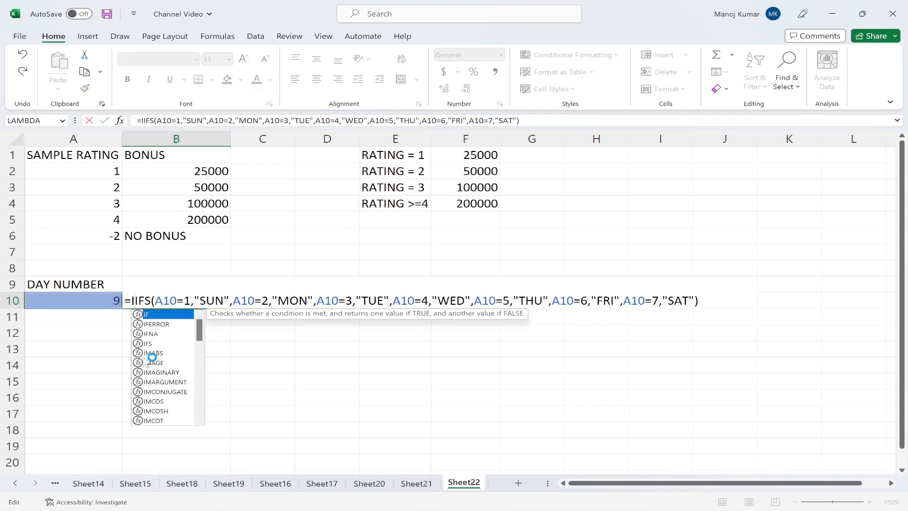
type("FERROR")
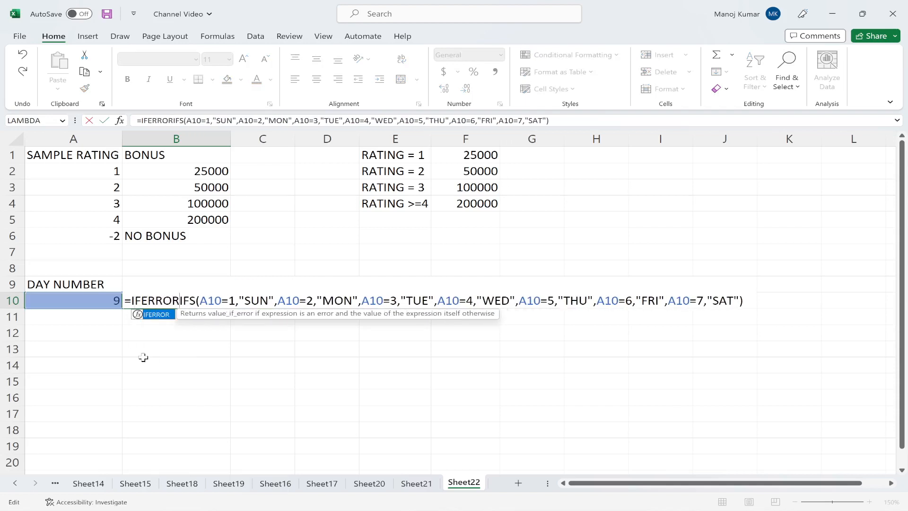
type("(")
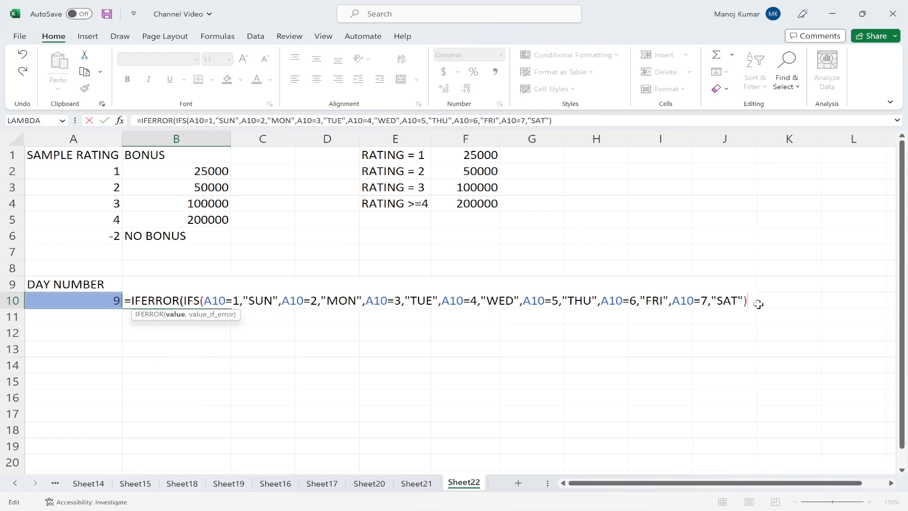
type(",\"\")")
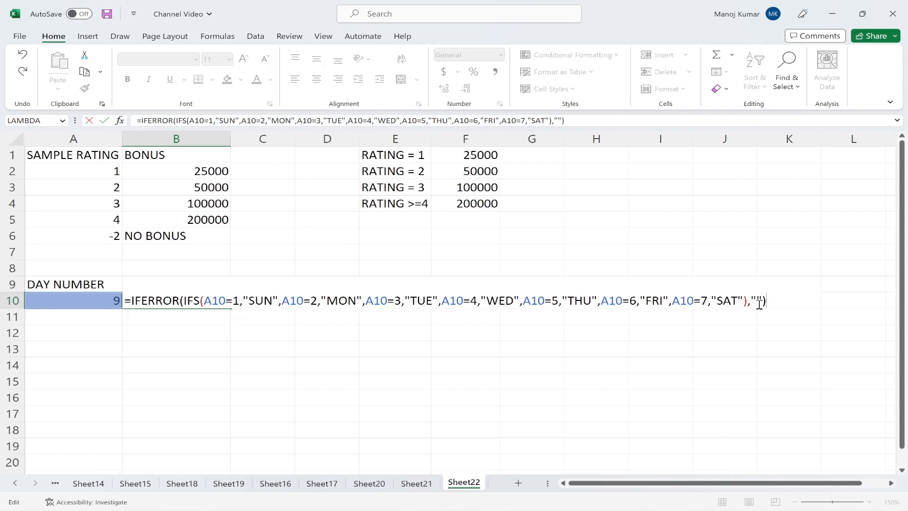
key("Return")
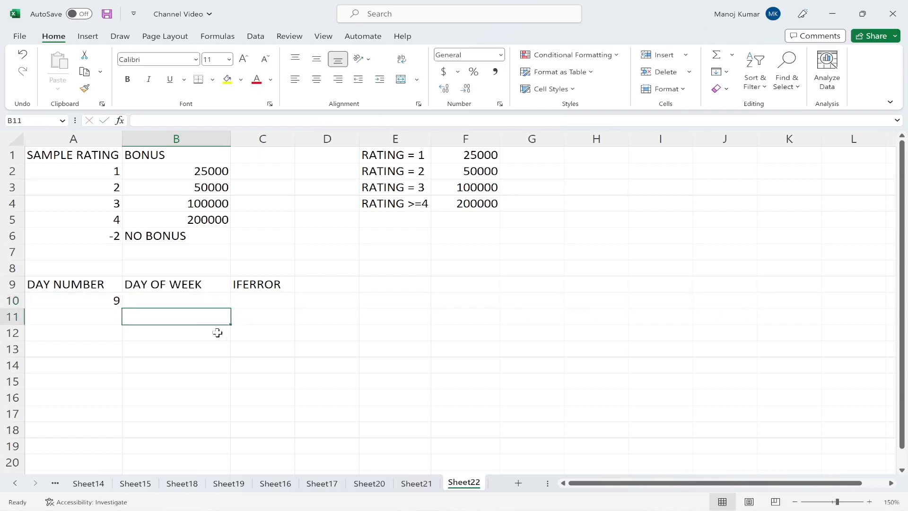
- Set the day number in A10 to 7 to test the combined IFERROR and IFS formula
left_click(78, 306)
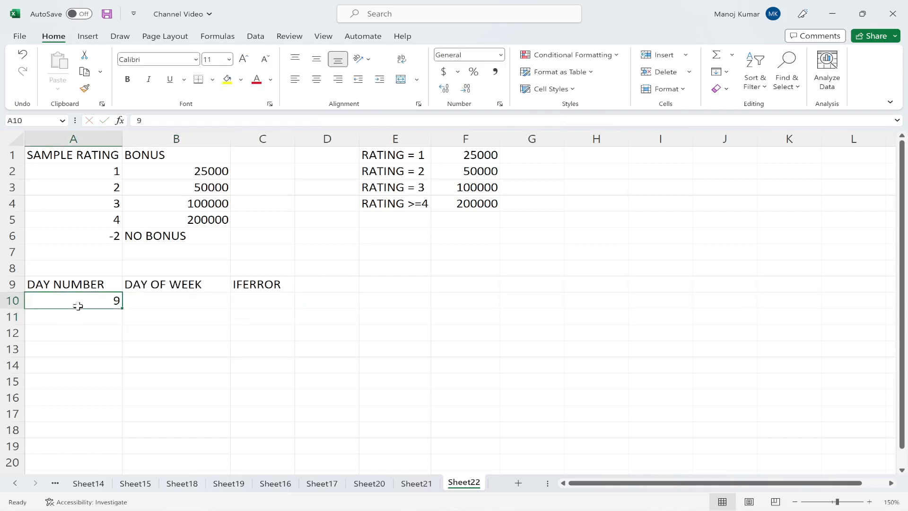
type("7")
key("Return")
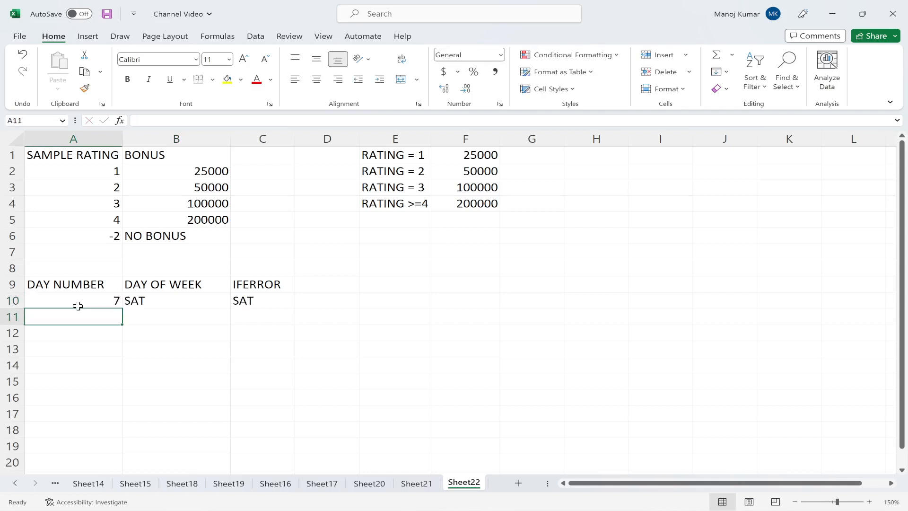
- Set the day number in A10 to 4 to test both weekday formulas with a valid day
left_click(74, 300)
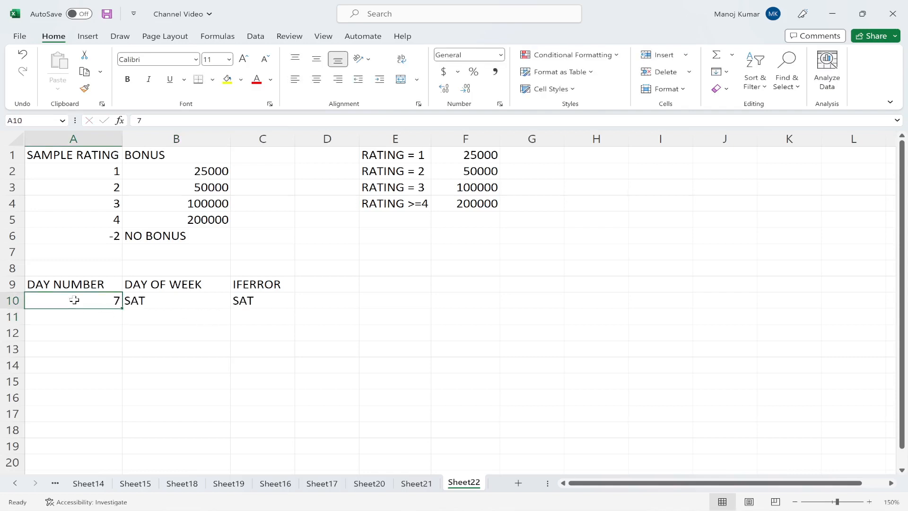
type("4")
key("Return")
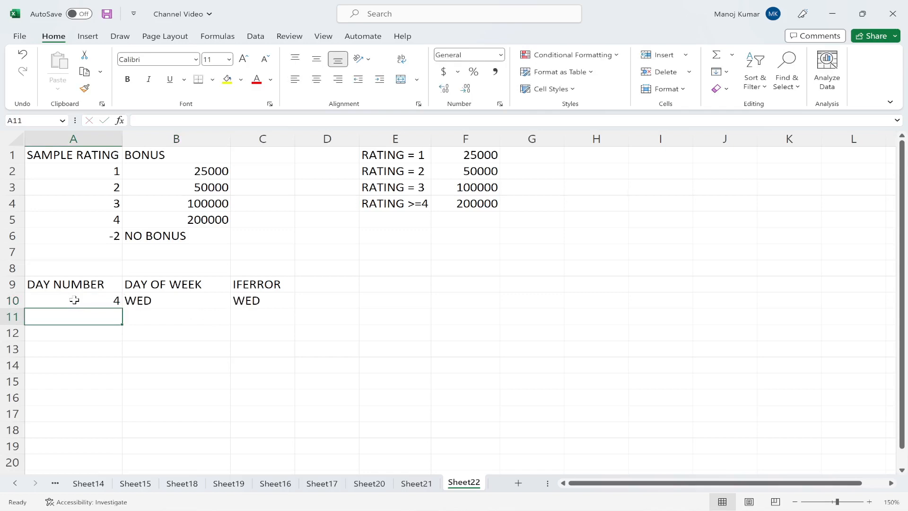
- Set the day number in A10 to 0 and review how the combined IFERROR and IFS formula in B10 handles it
left_click(74, 300)
type("0")
key("Return")
left_click(172, 299)
double_click(172, 299)
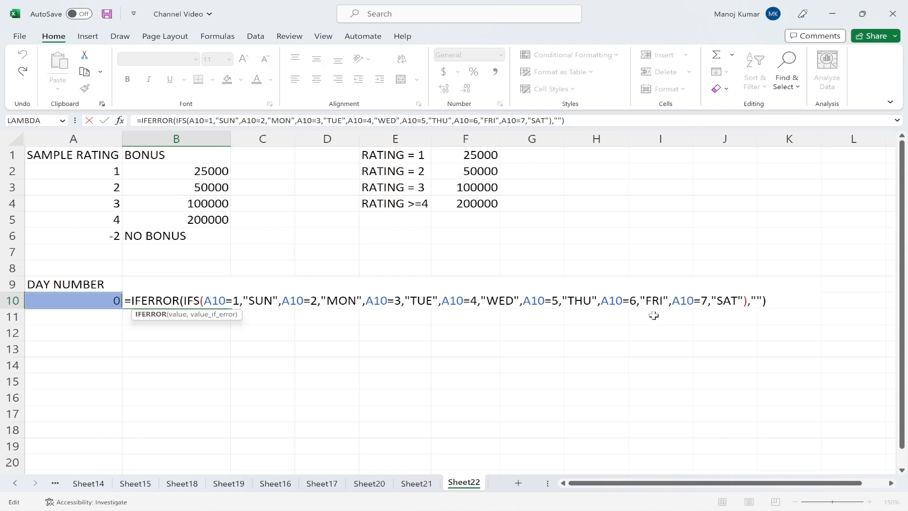
key("Return")
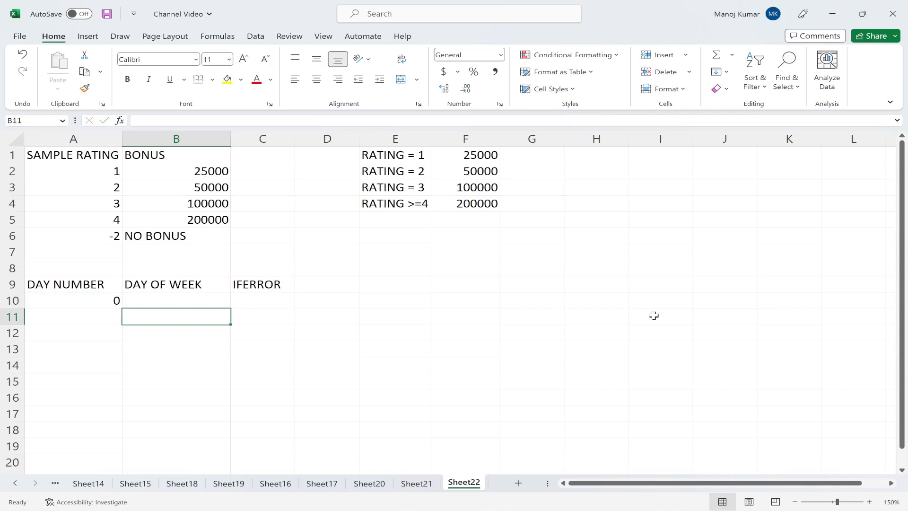
double_click(180, 303)
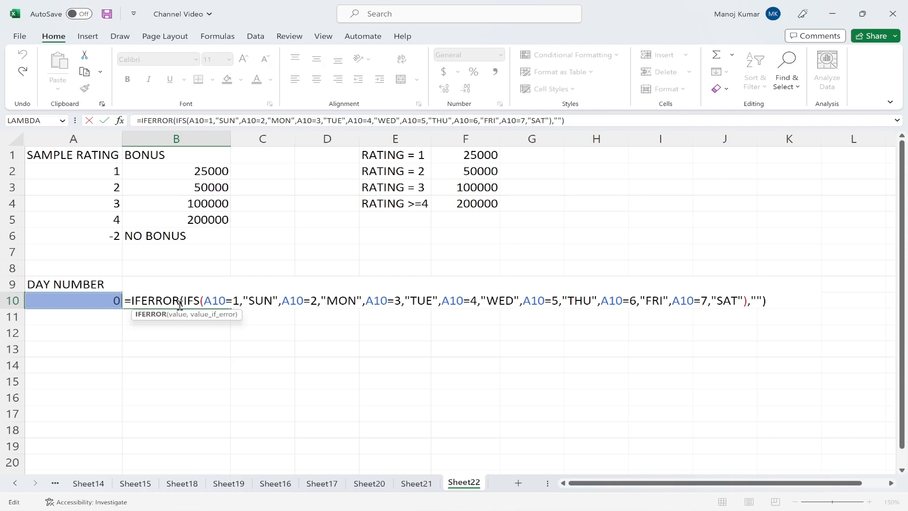
key("Return")
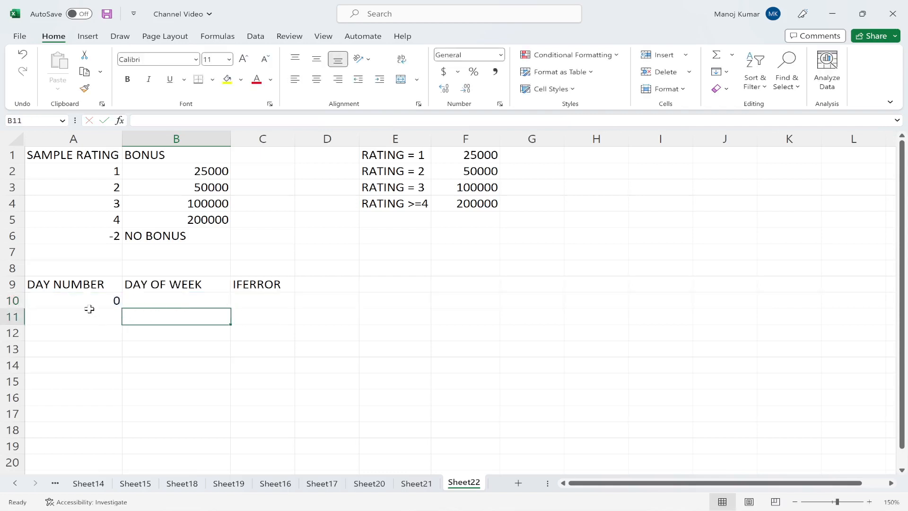
- Set the day number in A10 to 3 so both weekday formulas evaluate a valid day again
left_click(88, 303)
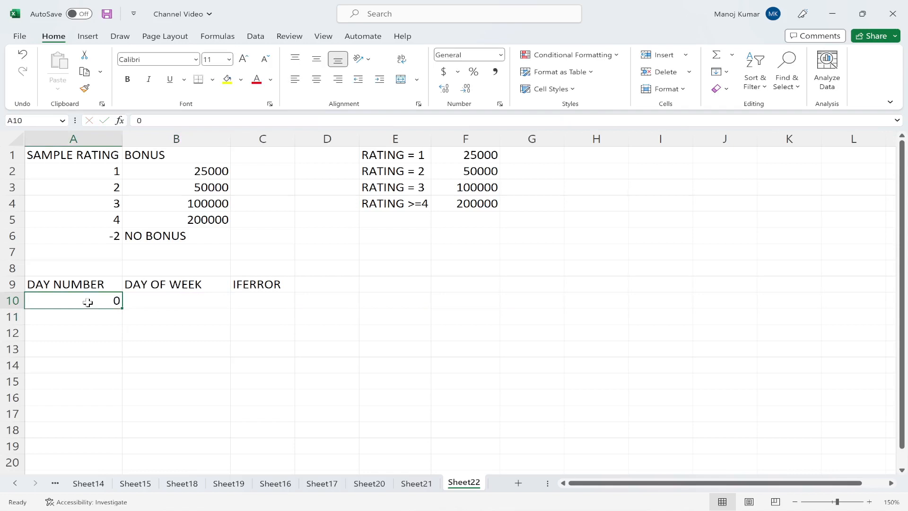
type("3")
key("Return")
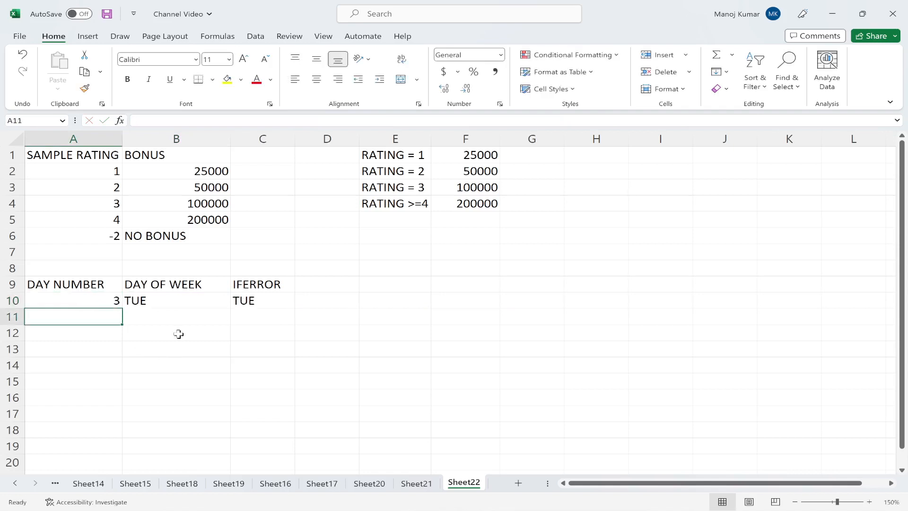